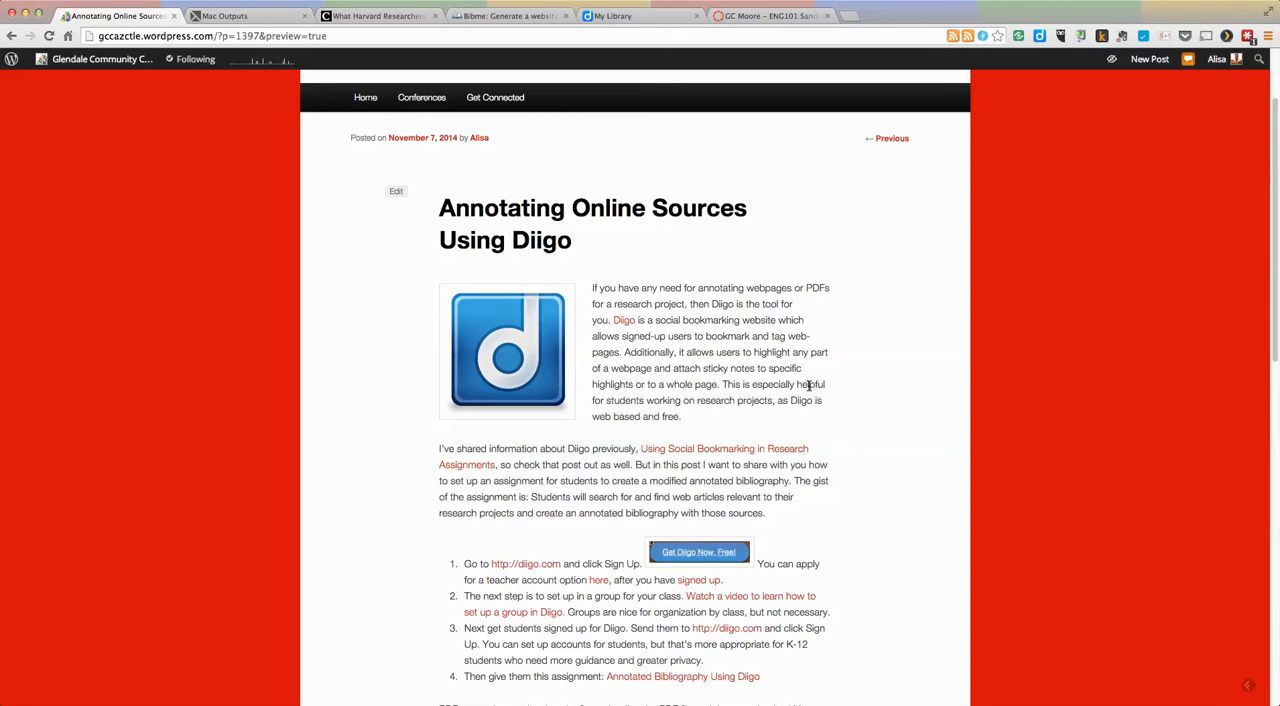
Step: Switch to the Diigo library and open the Tools page for browser add-ons and apps
click(637, 18)
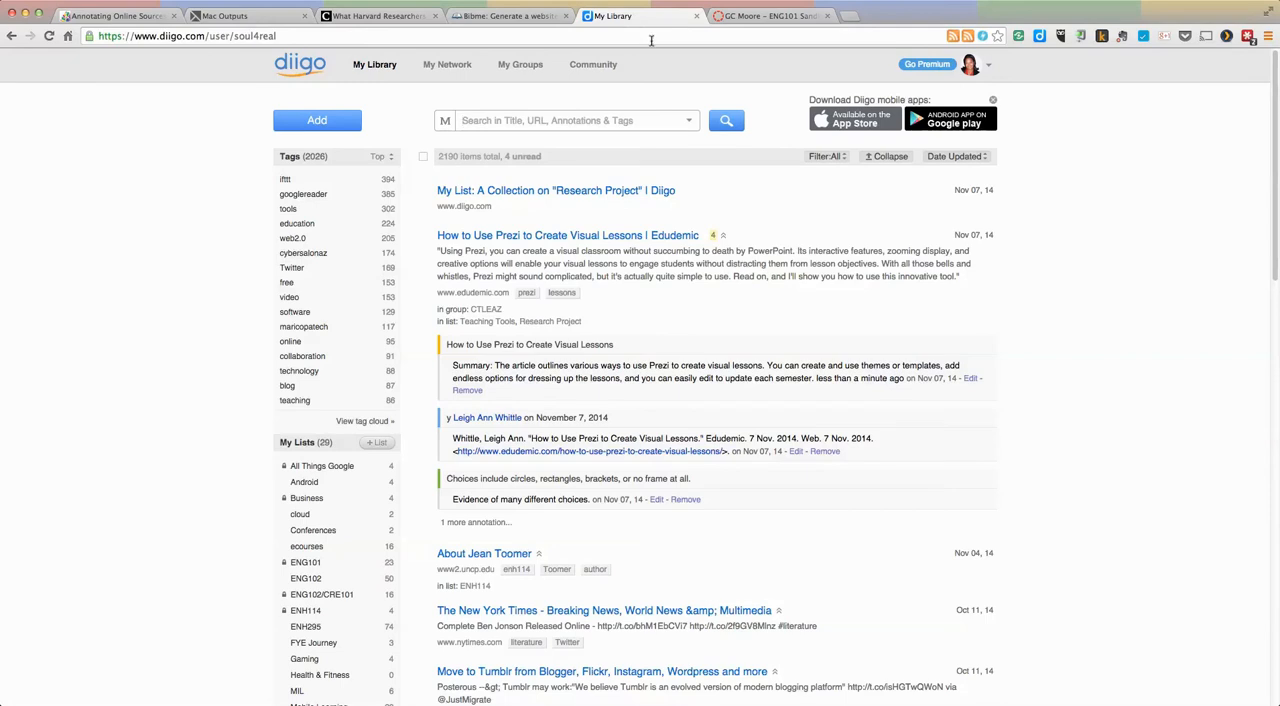
click(988, 66)
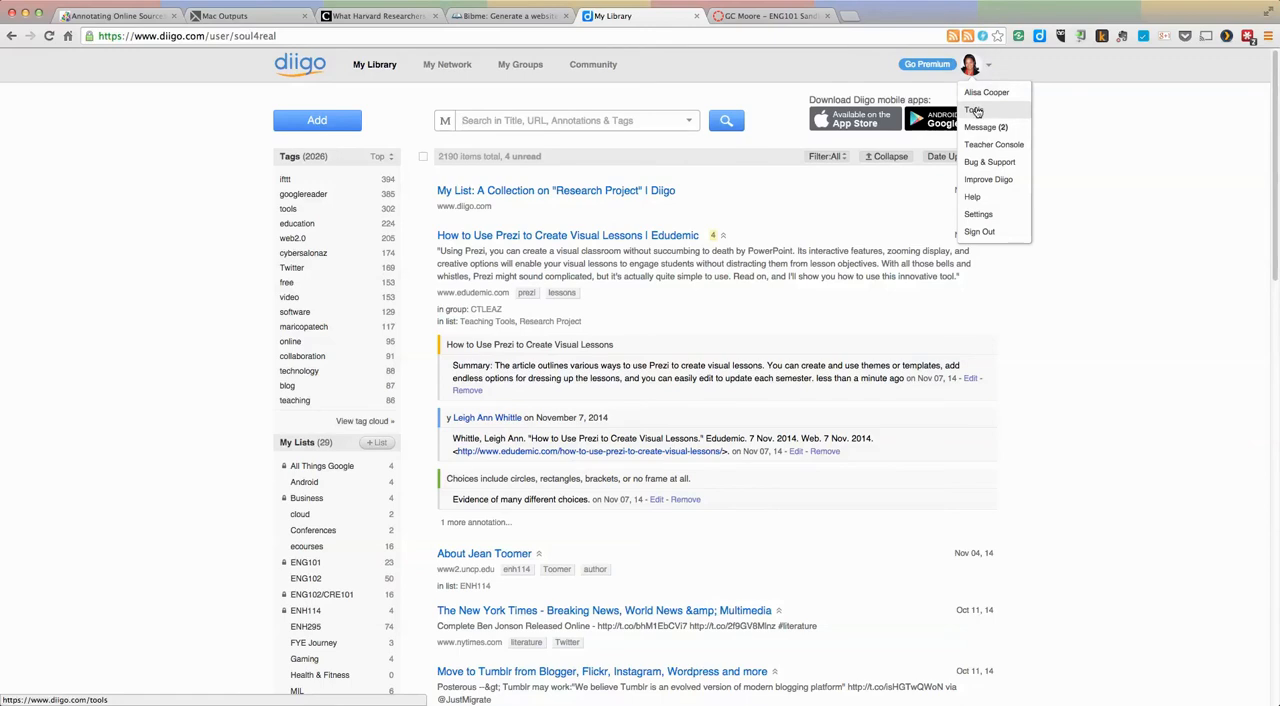
click(975, 112)
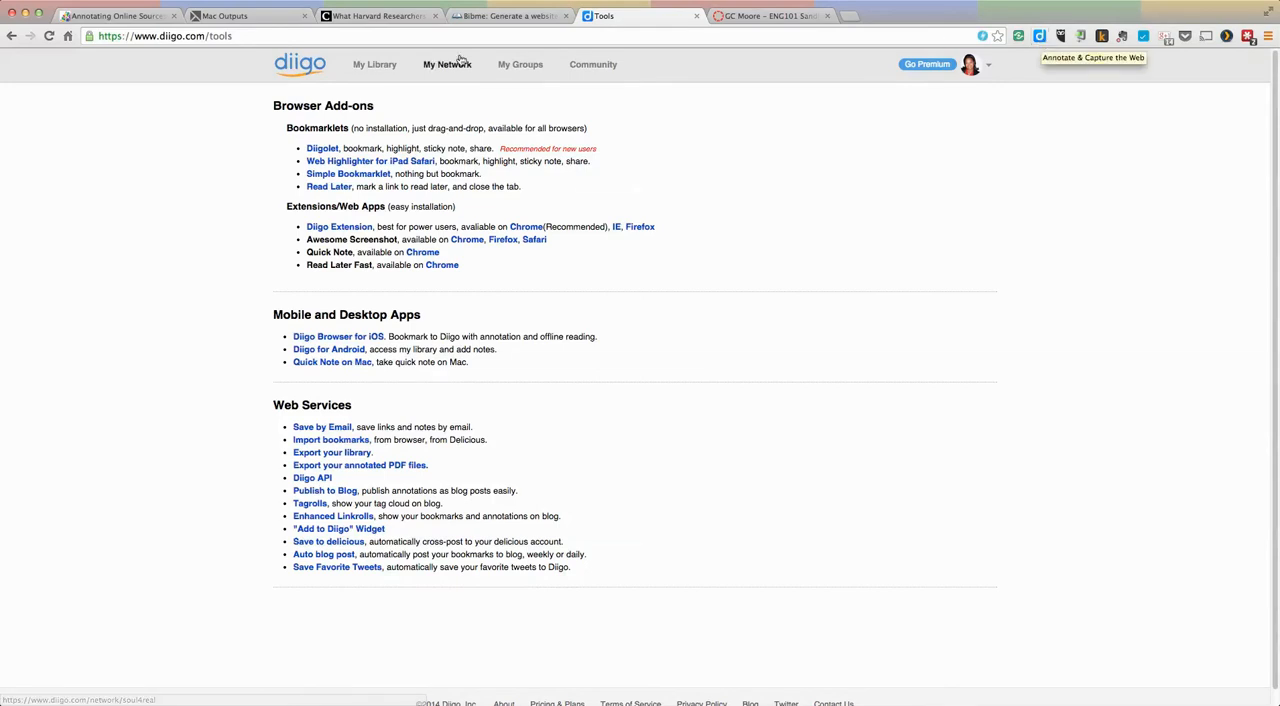
Step: Switch to the Chronicle article on Harvard researchers, highlight the author byline and open a sticky note on it
click(383, 17)
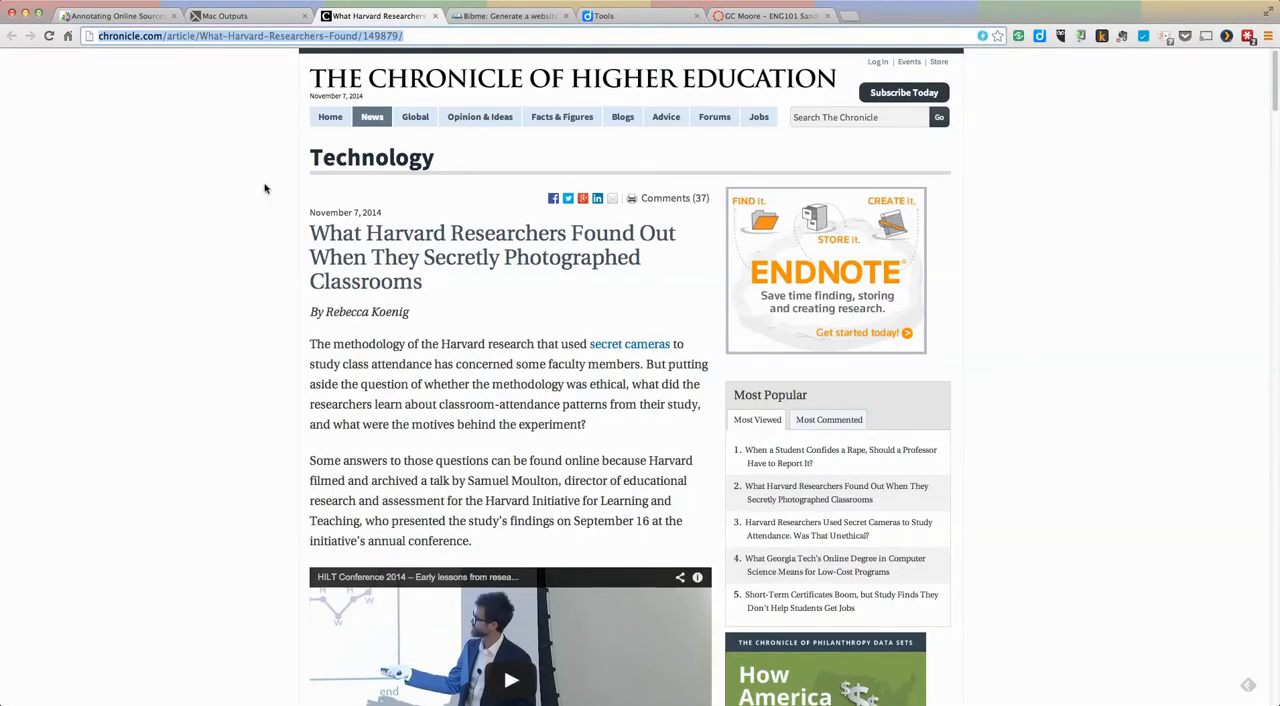
scroll(516, 341, down, 1)
scroll(516, 341, down, 2)
scroll(516, 341, up, 2)
drag(410, 316, 311, 311)
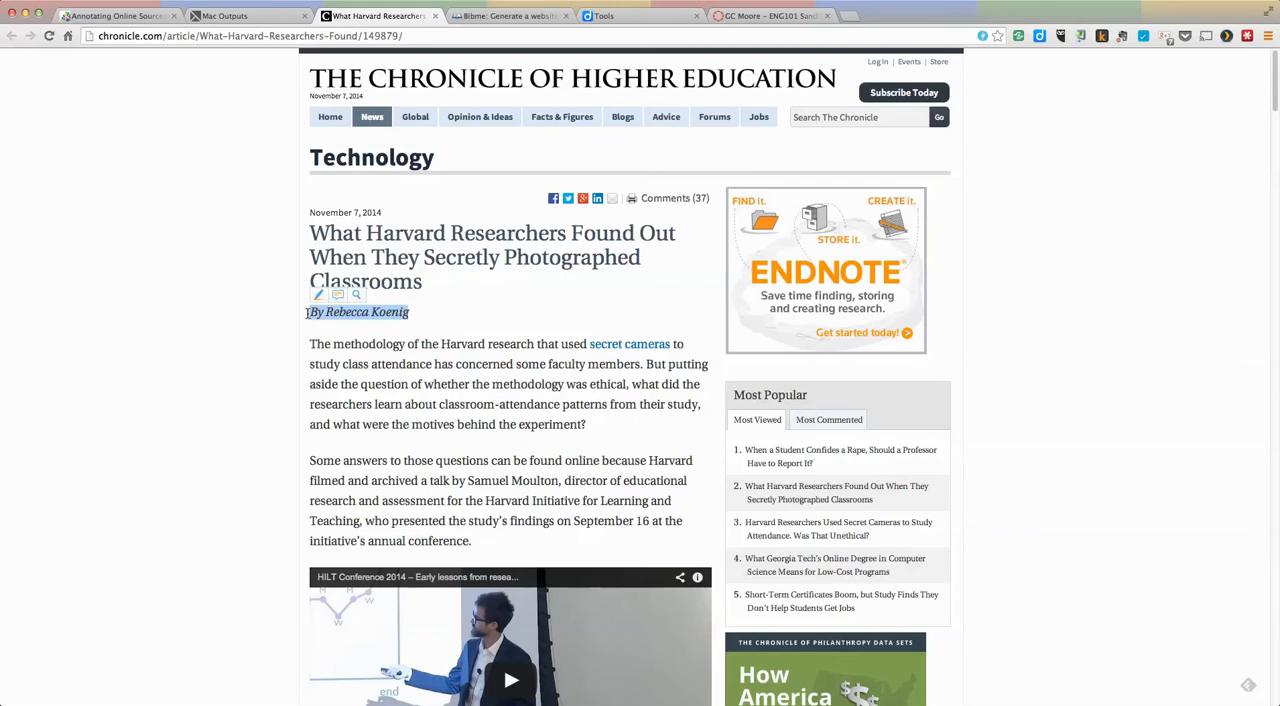
mouse_move(320, 302)
click(340, 311)
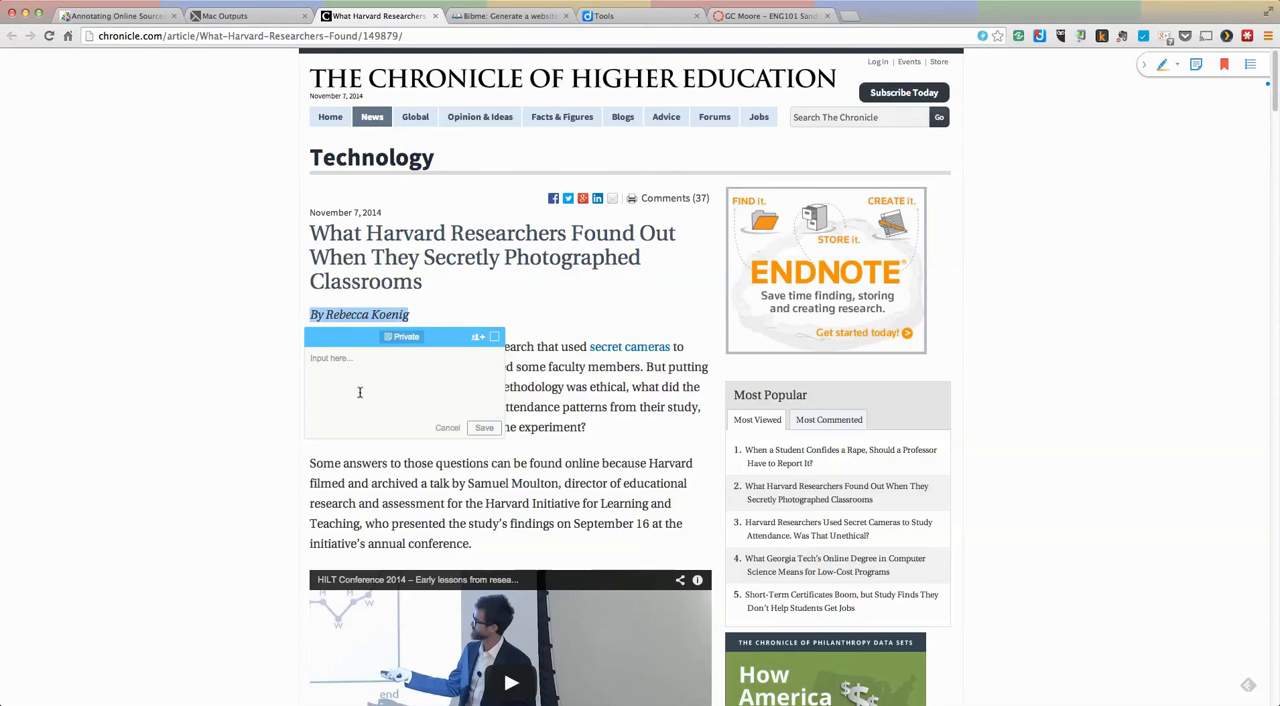
Step: Switch to BibMe and examine the fields of the MLA website citation form for the Chronicle article
click(508, 17)
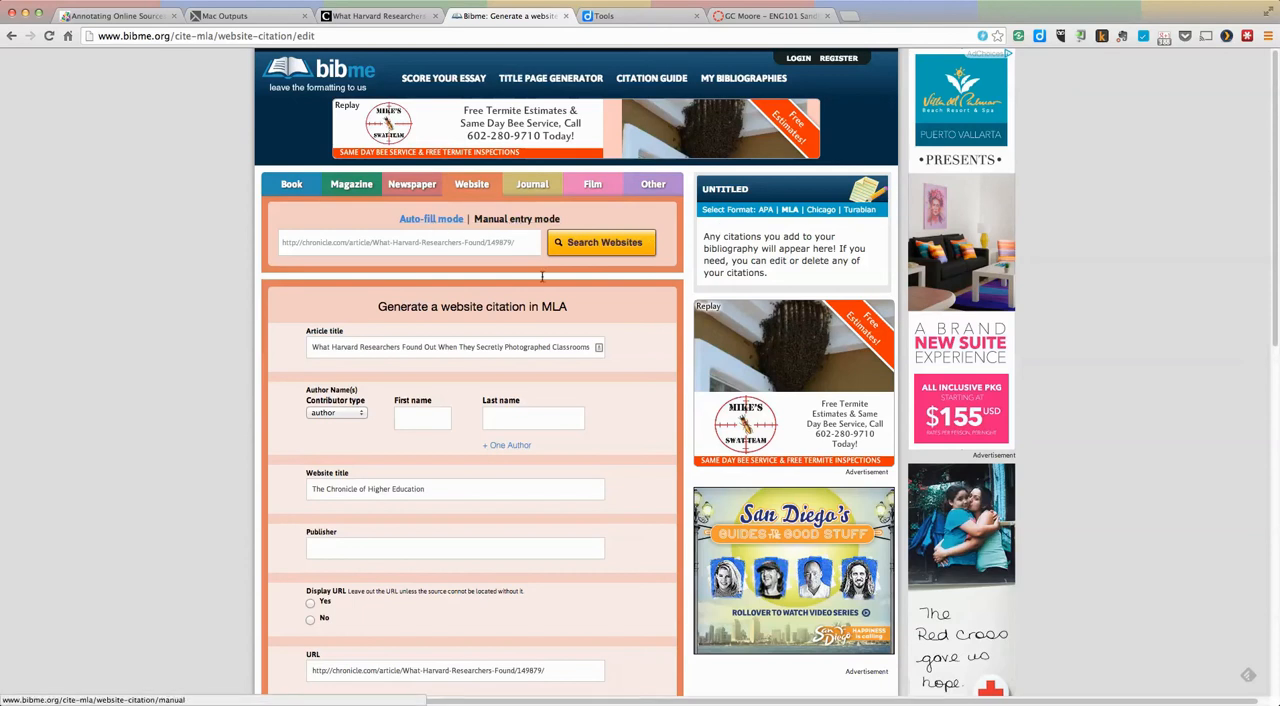
scroll(234, 297, down, 2)
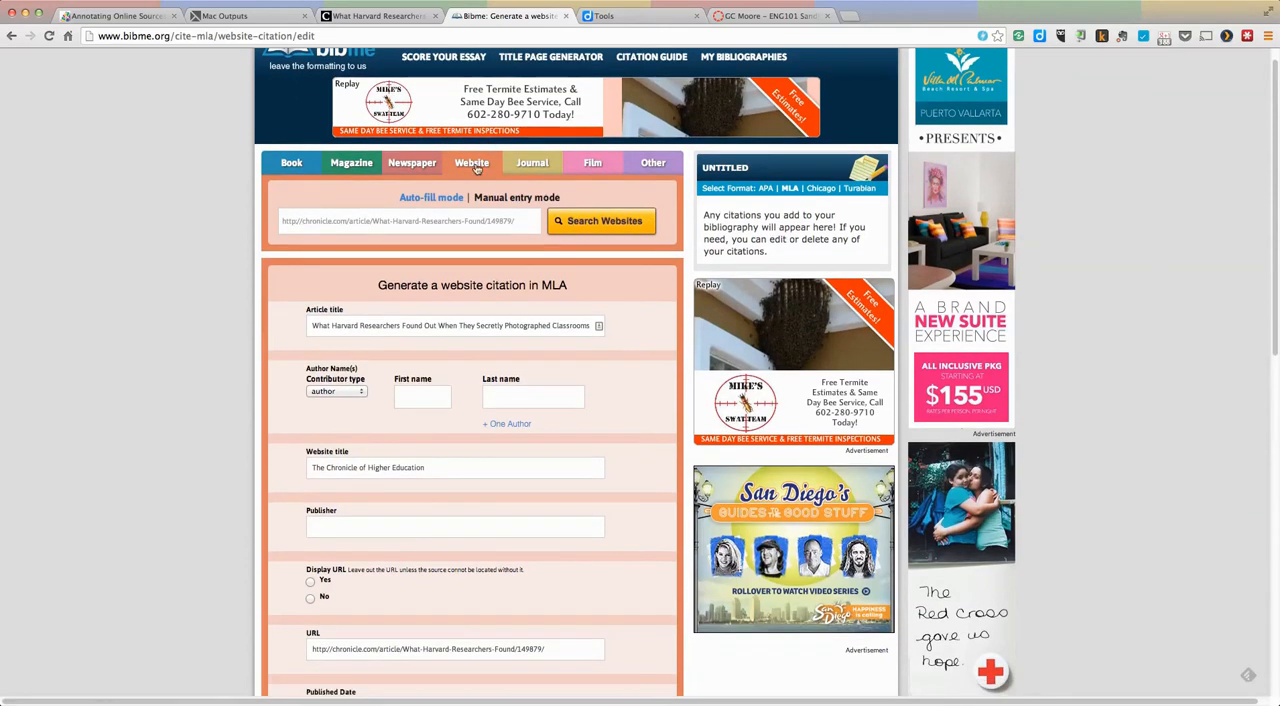
scroll(563, 343, down, 5)
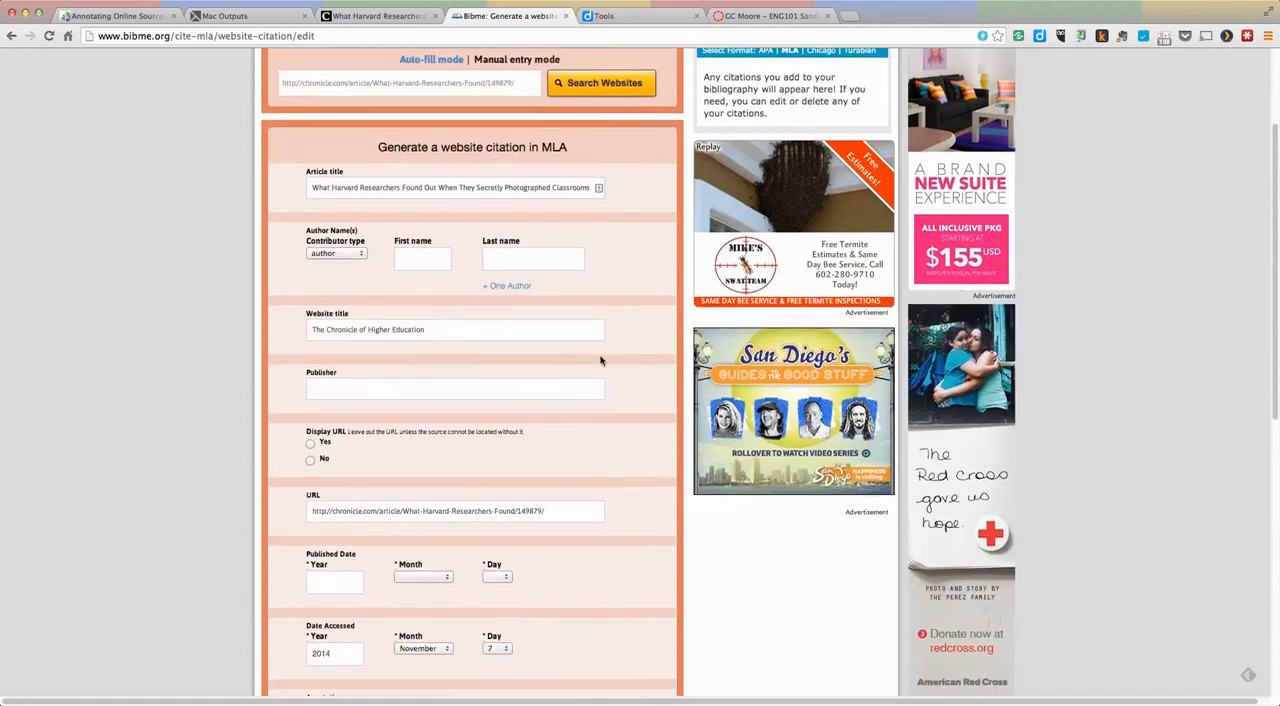
scroll(620, 366, up, 3)
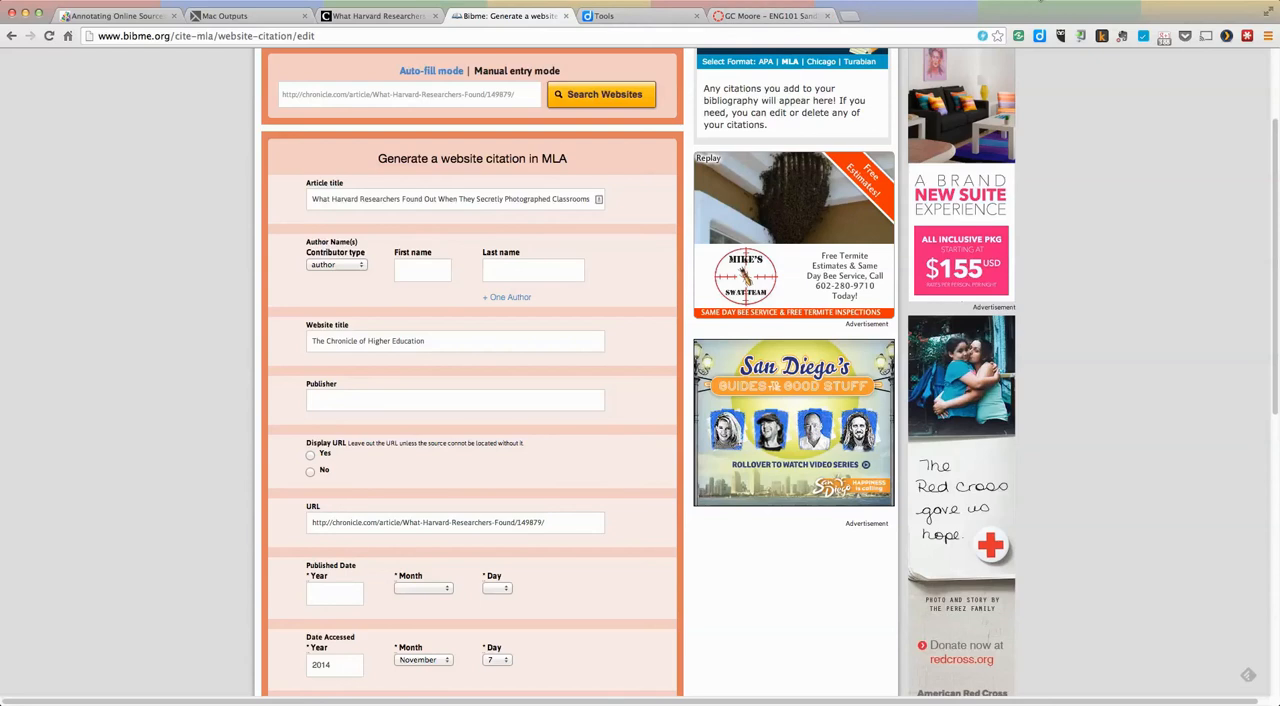
click(1050, 1)
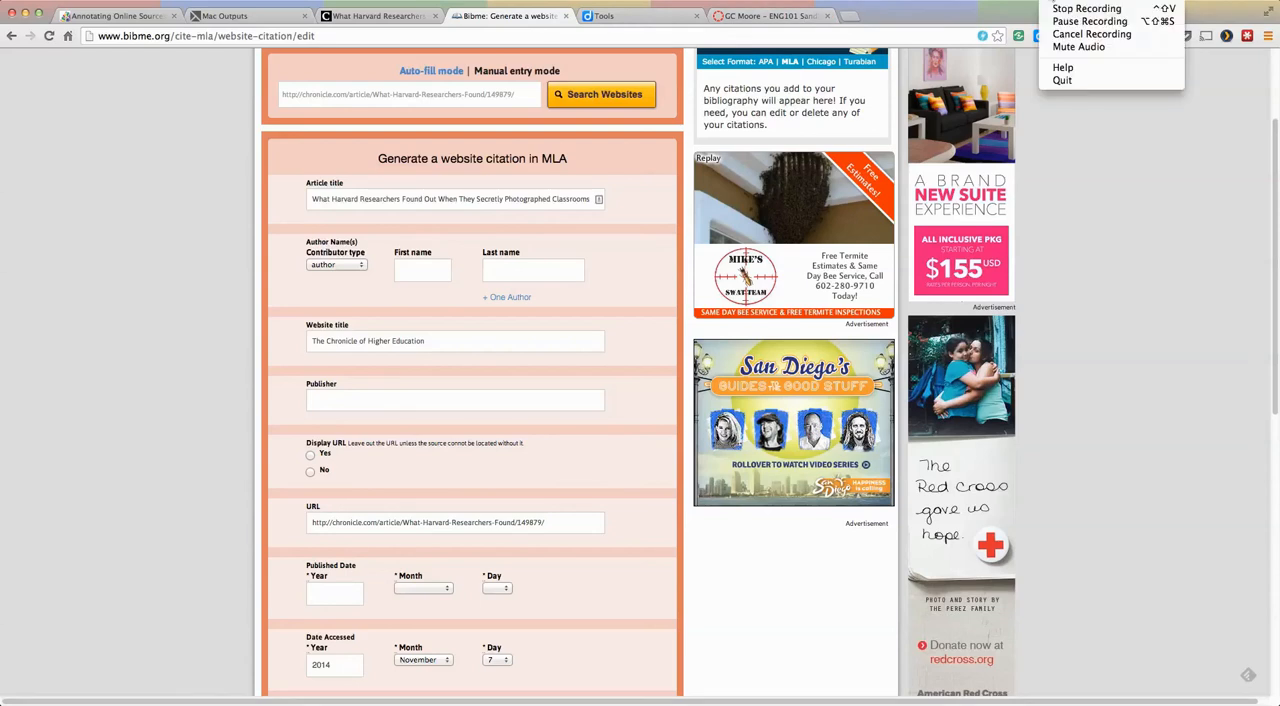
click(1088, 21)
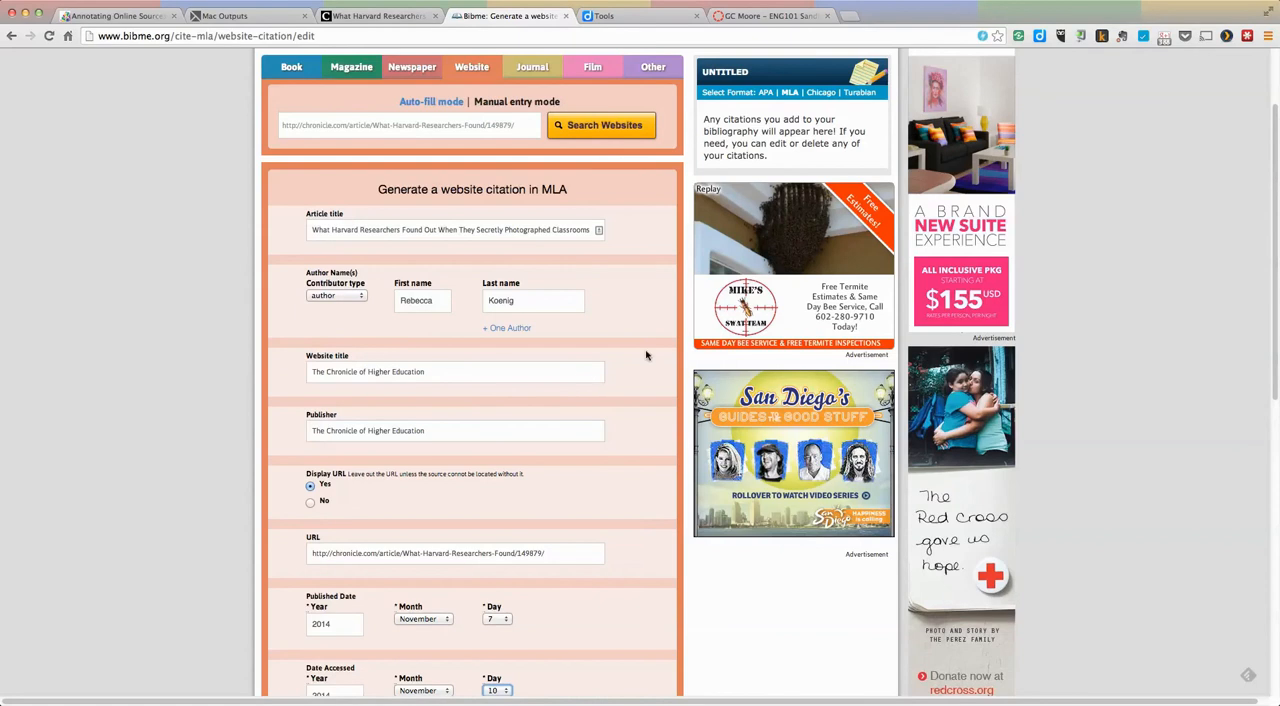
Step: Save the completed MLA website citation for the Chronicle article and dismiss the advertisement overlay
scroll(646, 355, down, 3)
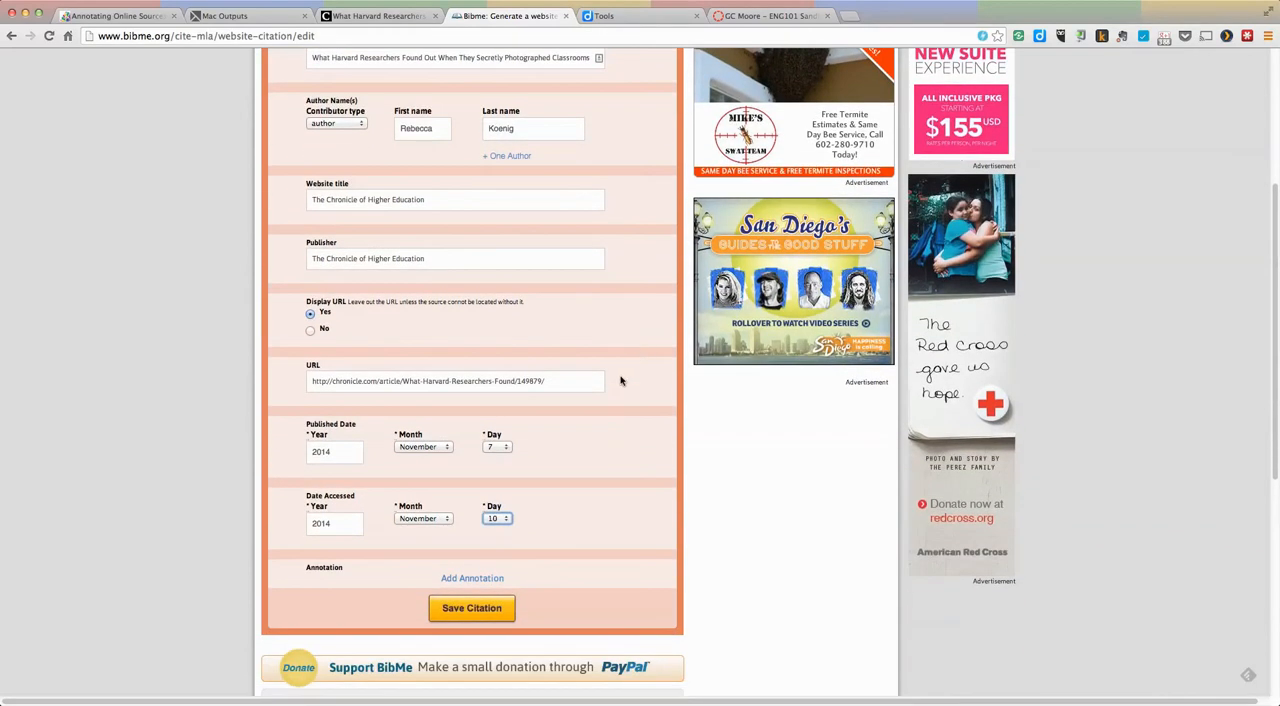
click(470, 609)
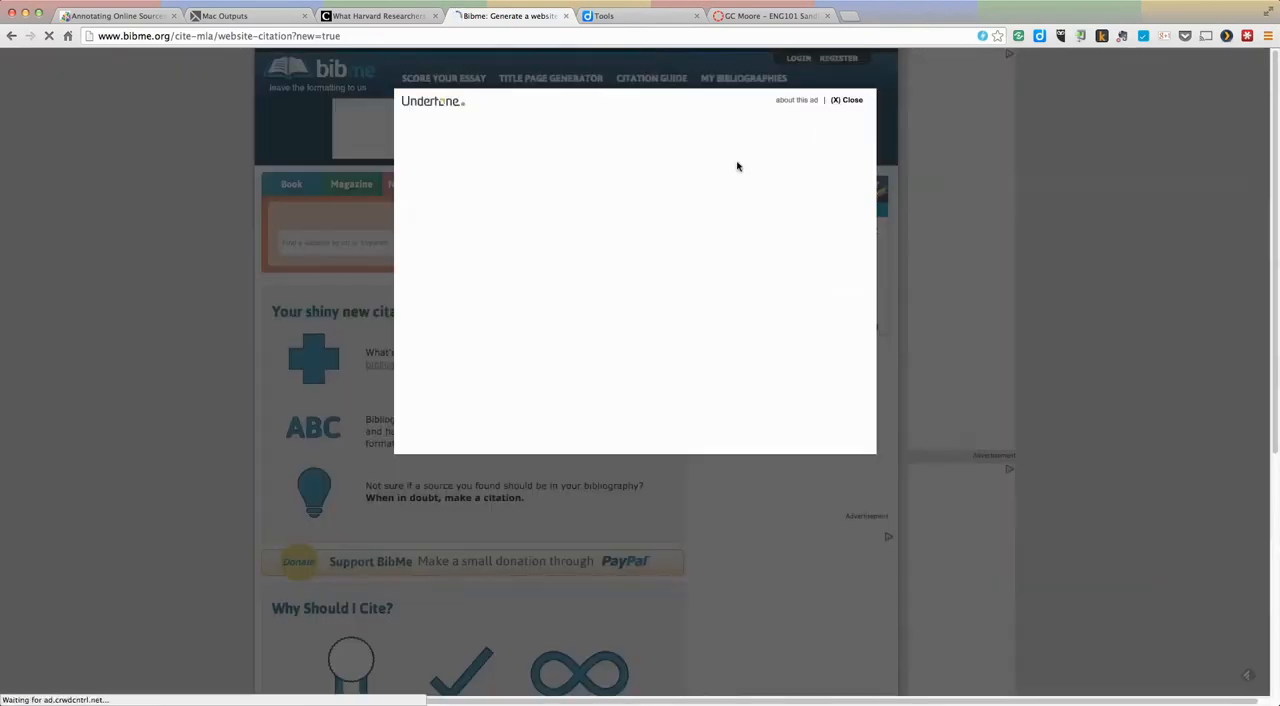
click(848, 101)
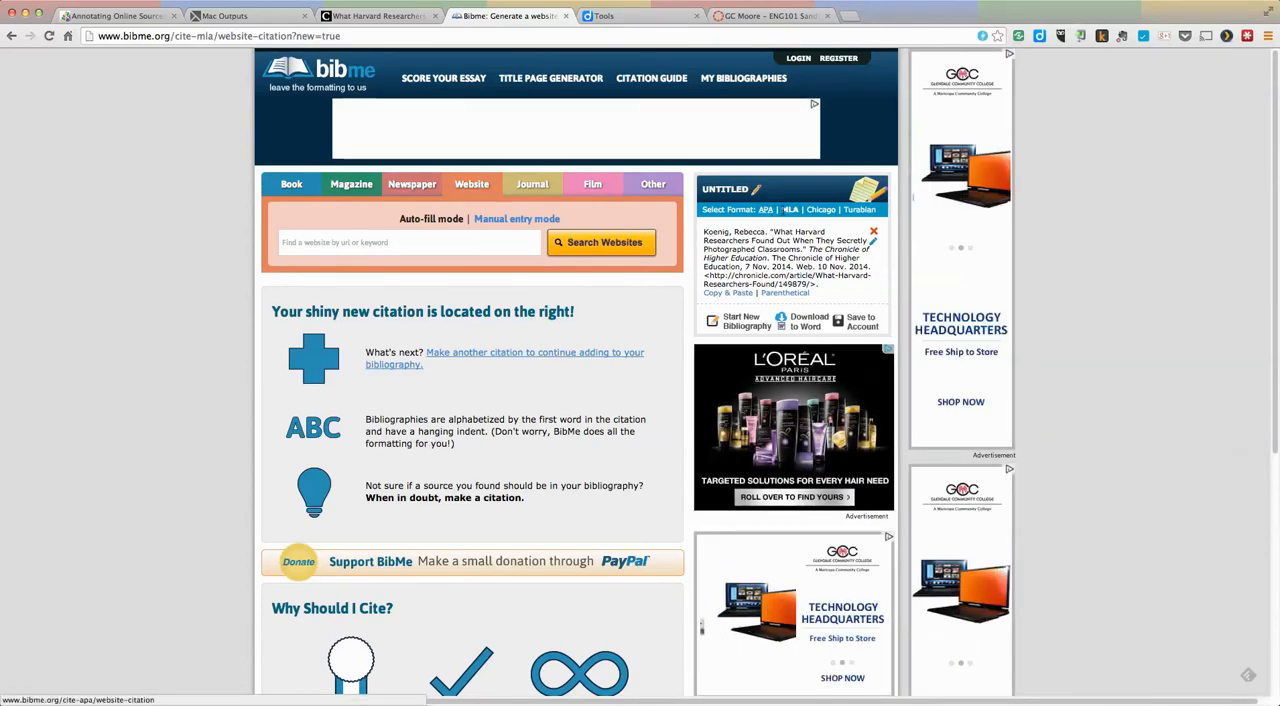
Step: Switch the saved citation to APA format and copy its text
click(766, 211)
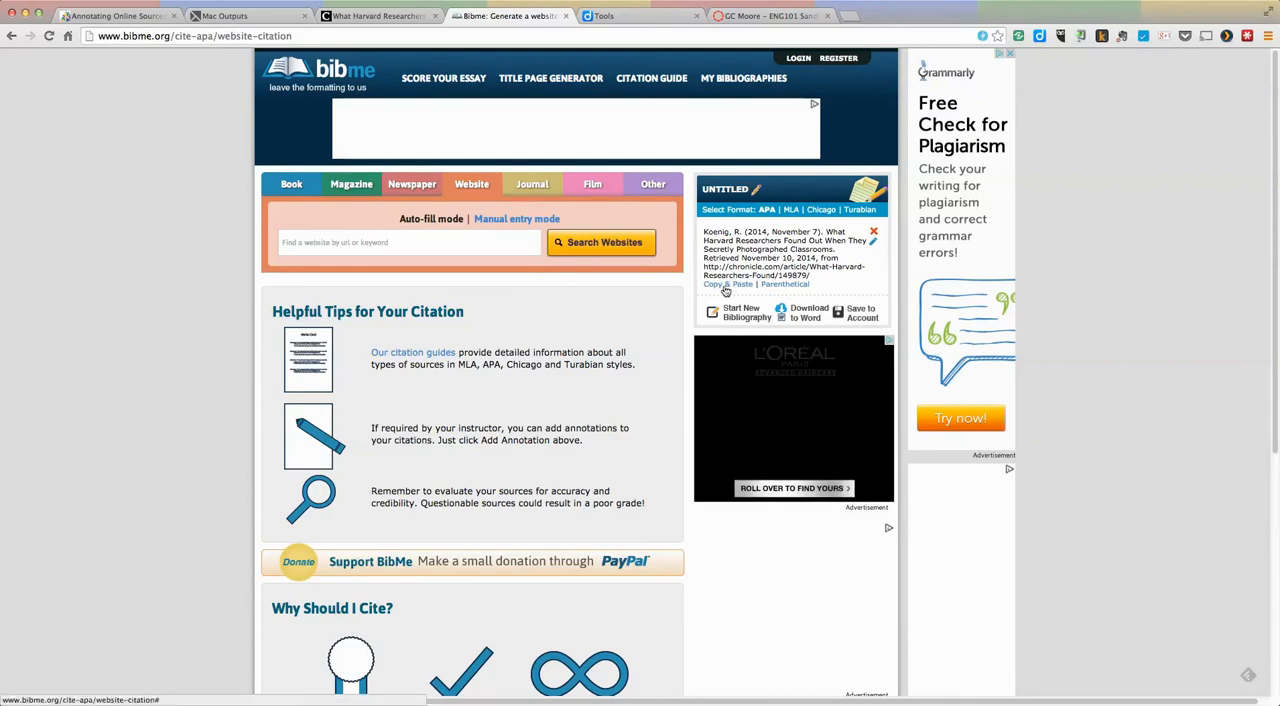
click(729, 287)
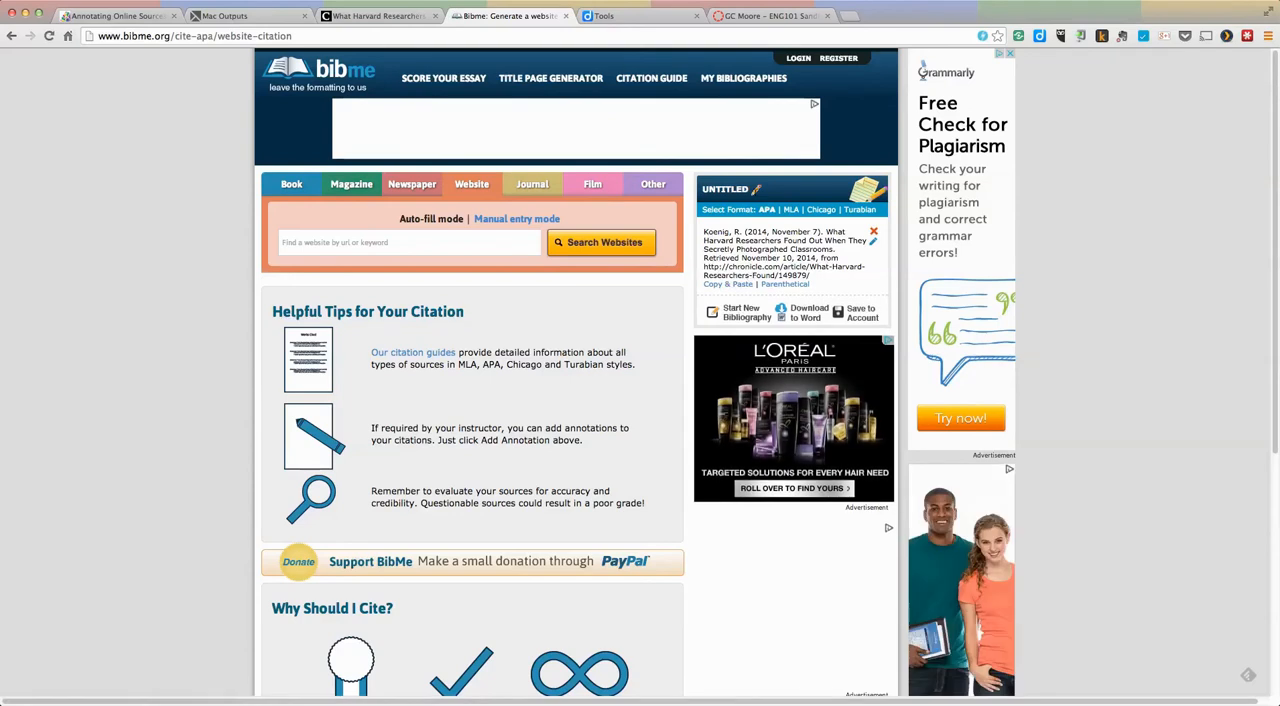
Step: Paste the APA citation into the article's byline sticky note, remove the excess space before the text and save the note
click(372, 16)
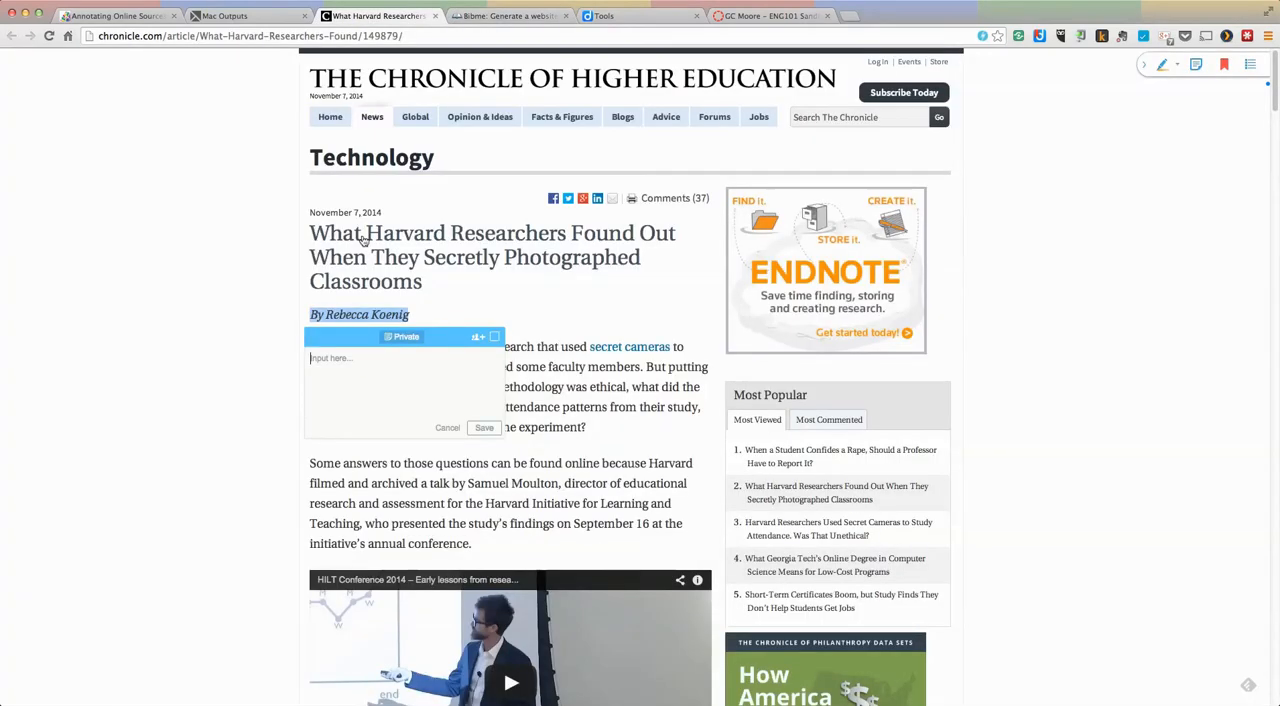
click(319, 358)
key(super+v)
click(310, 402)
key(BackSpace)
key(BackSpace)
key(BackSpace)
key(BackSpace)
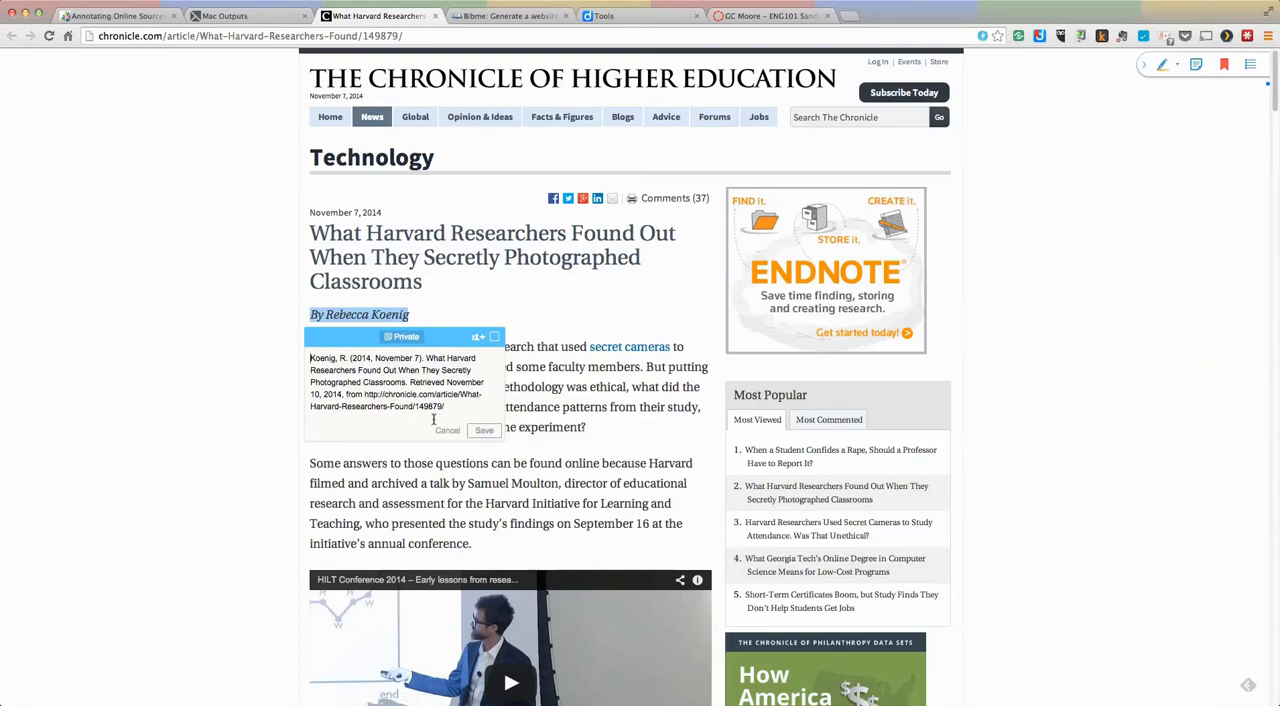
click(482, 431)
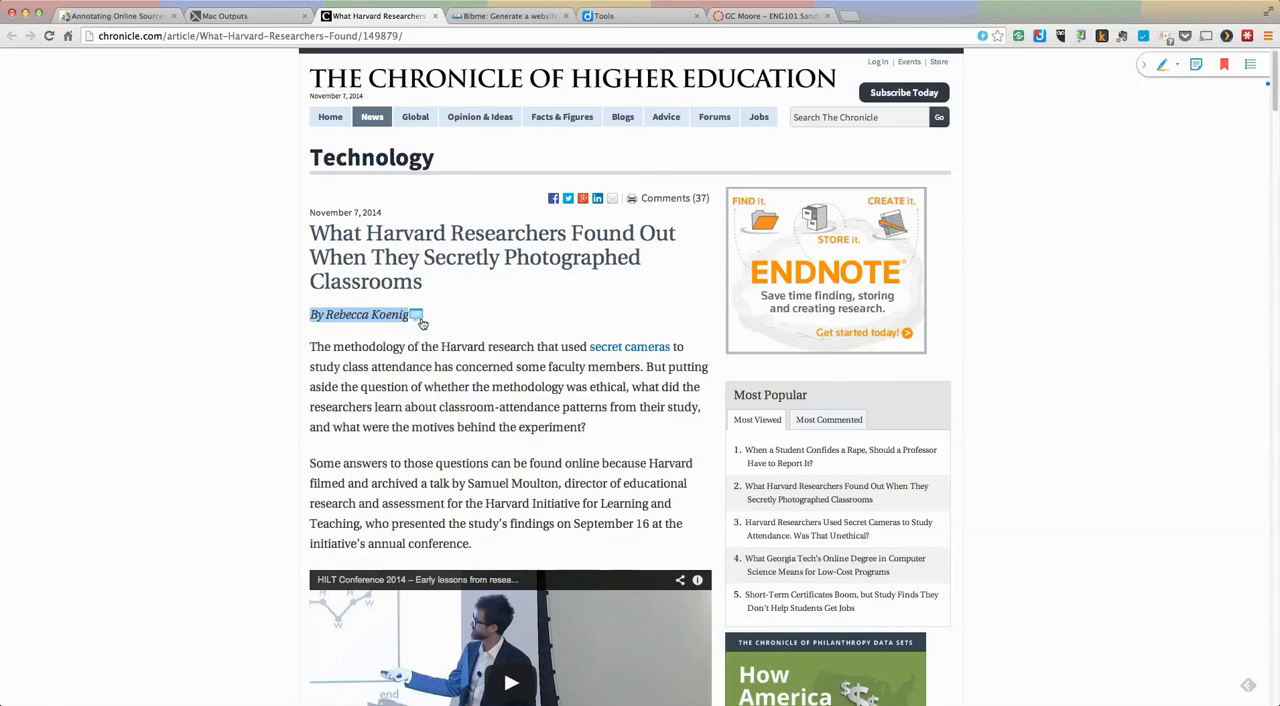
mouse_move(419, 323)
Step: Highlight the vice provost paragraph about making lectures more interactive and engaging, and save the sticky note "This is important for..." on it
scroll(515, 385, down, 10)
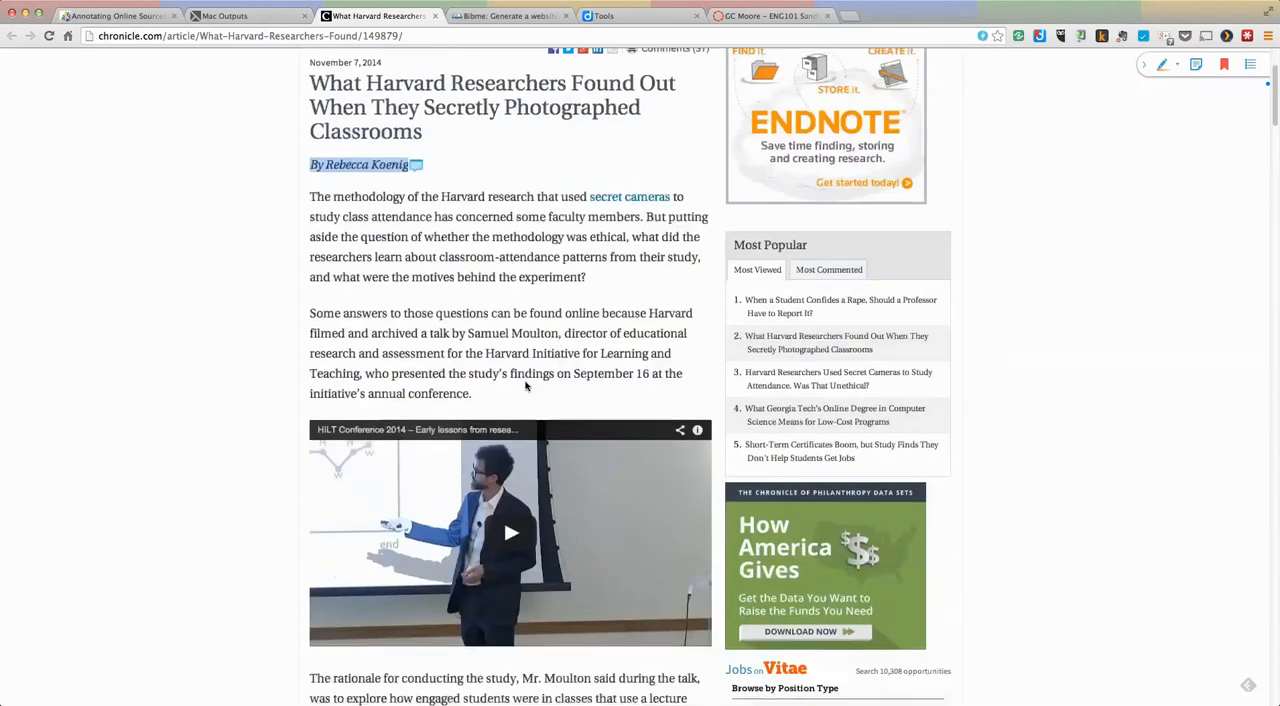
scroll(535, 403, up, 2)
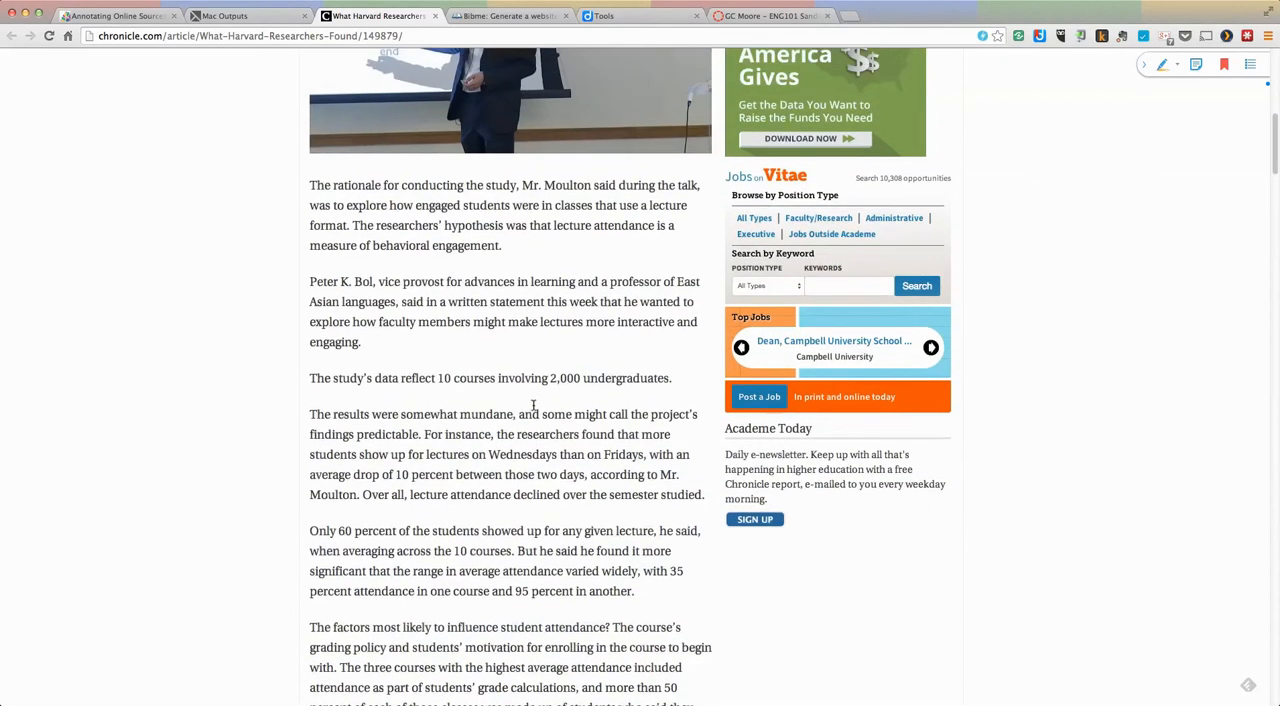
drag(309, 313, 371, 366)
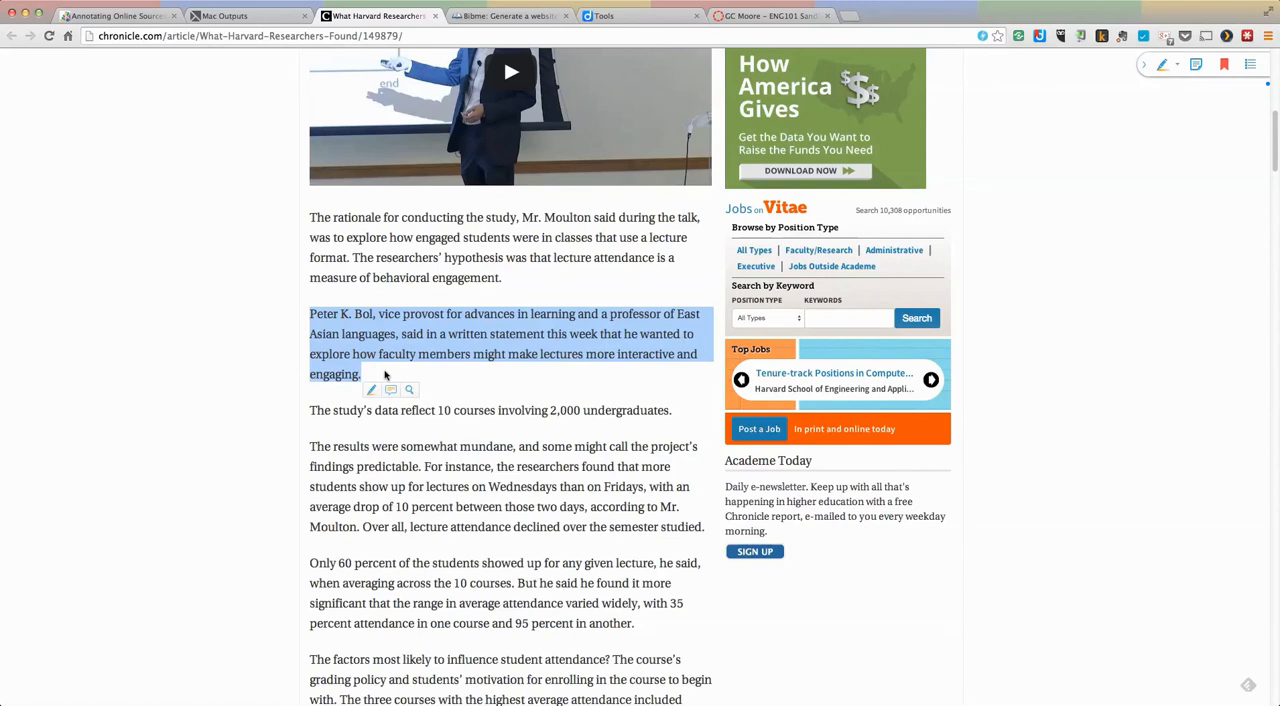
click(391, 391)
click(393, 396)
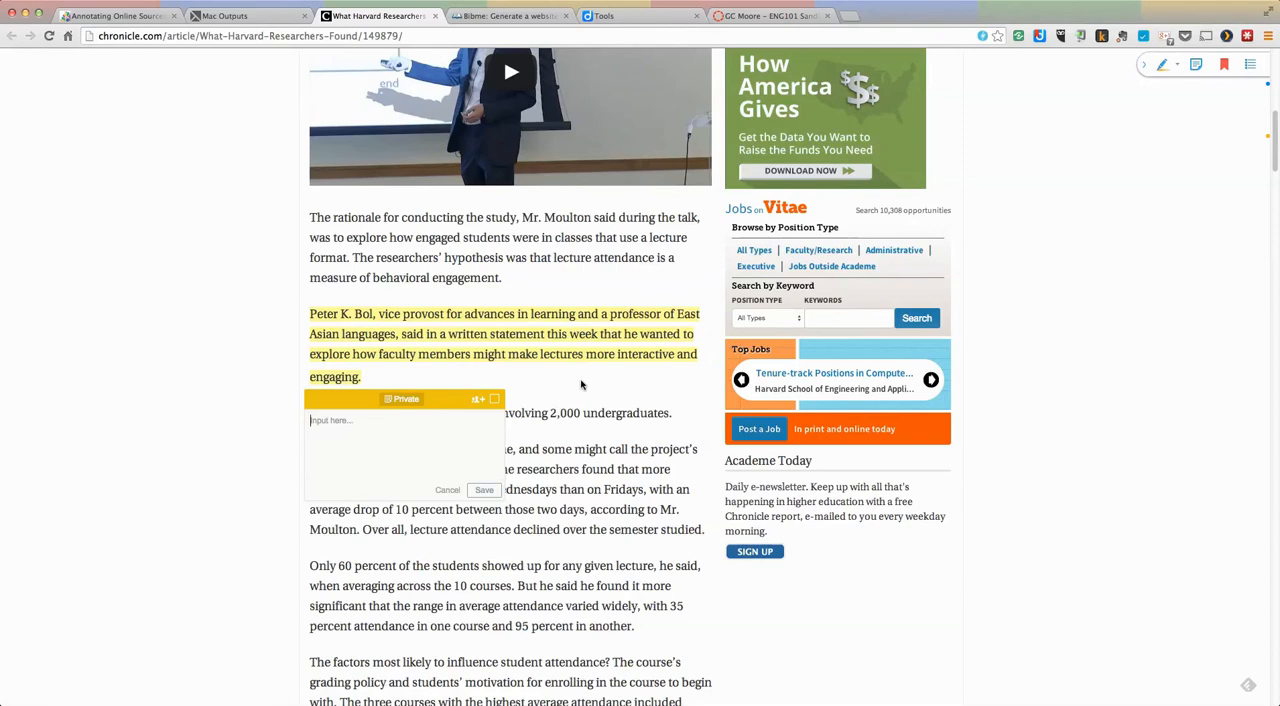
text(This is important for...)
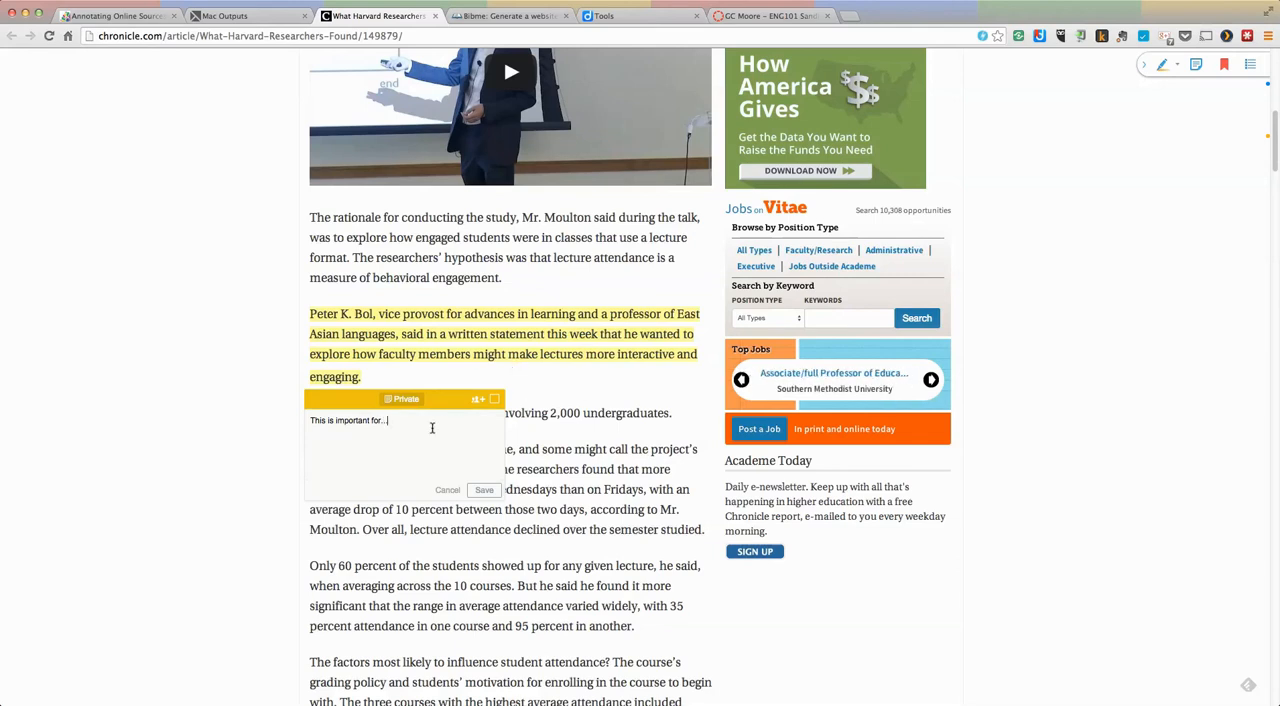
click(482, 489)
Step: Highlight the paragraph about professors permitting their identities to be shared, and save the sticky note "This is another example" on it
scroll(543, 486, down, 3)
scroll(543, 490, down, 1)
drag(311, 454, 538, 495)
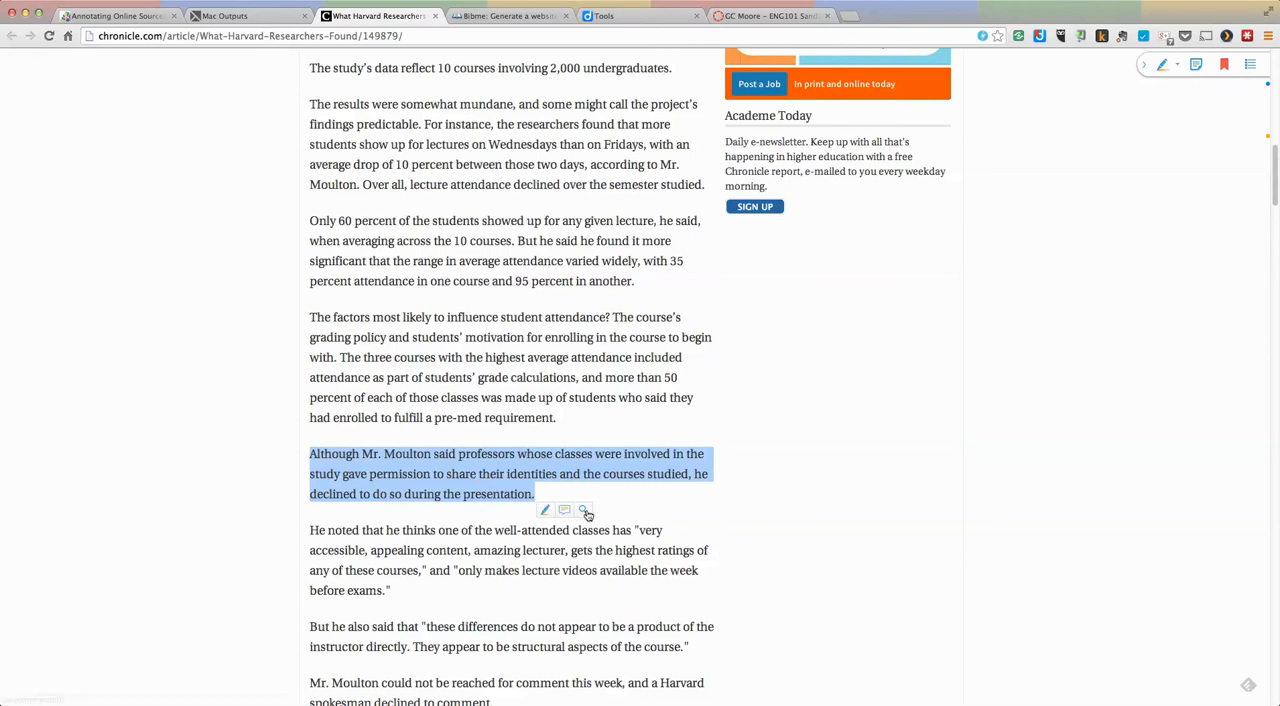
click(565, 511)
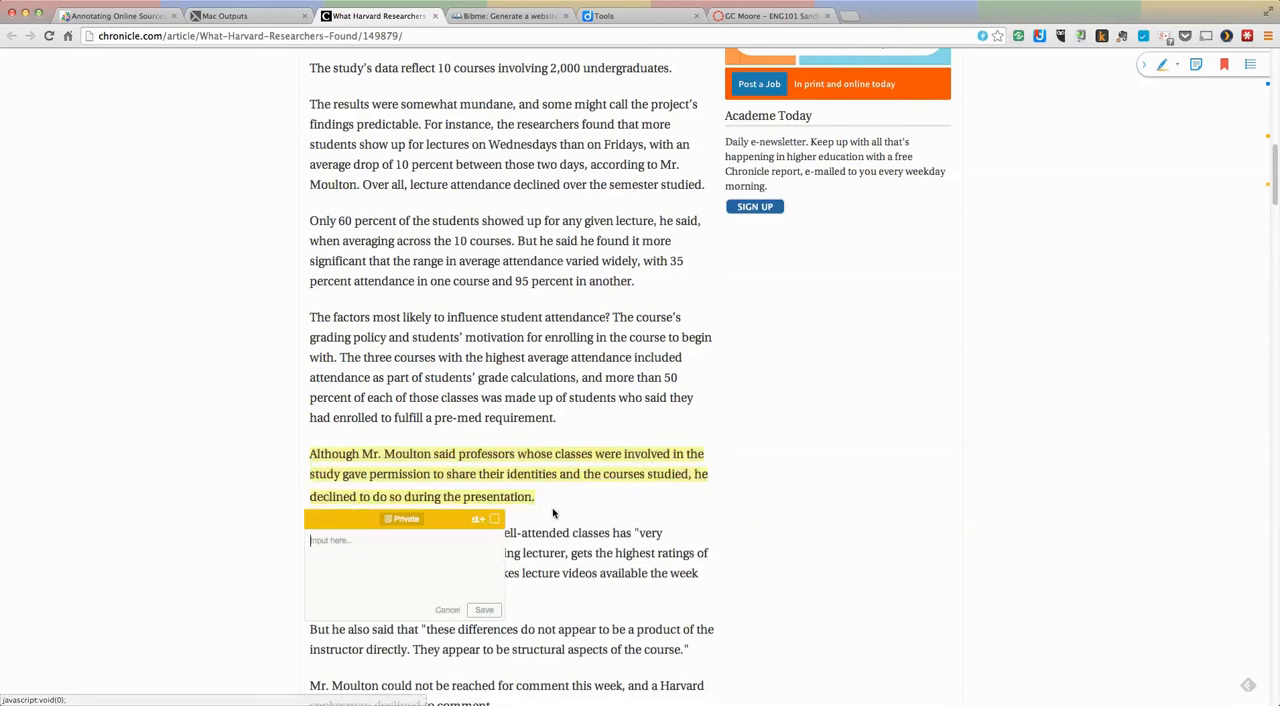
text(This is another example)
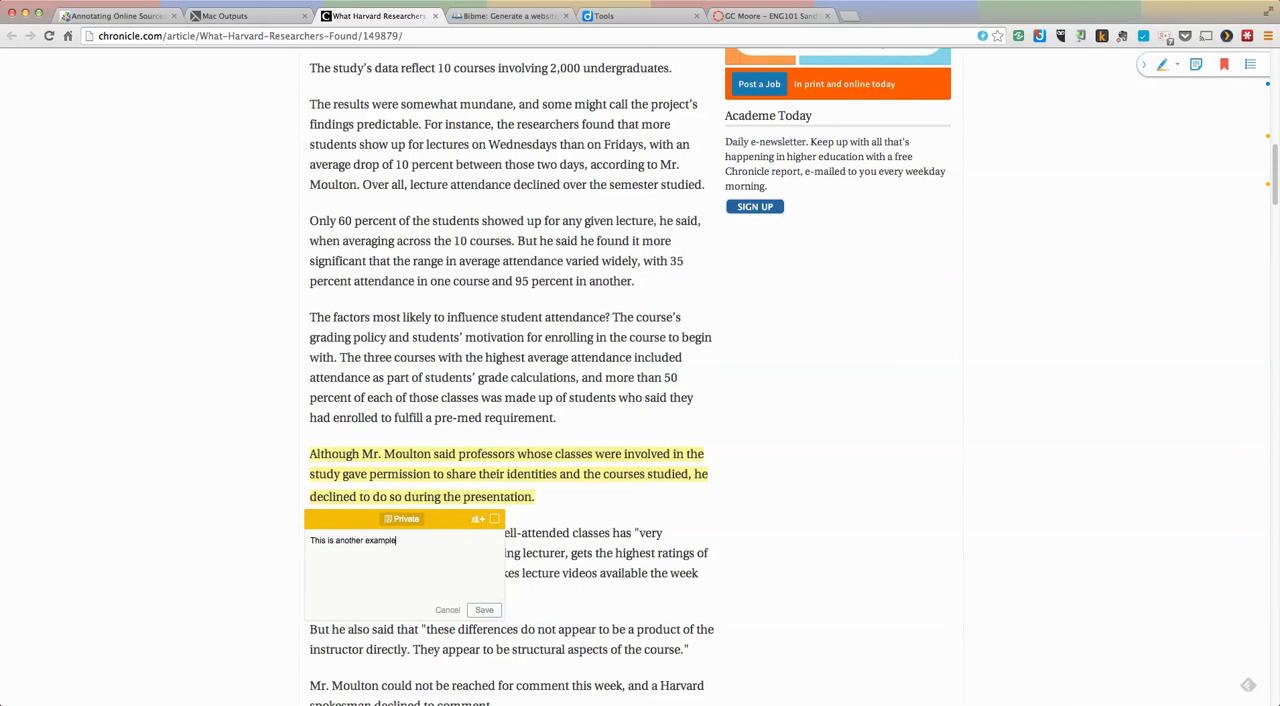
click(484, 610)
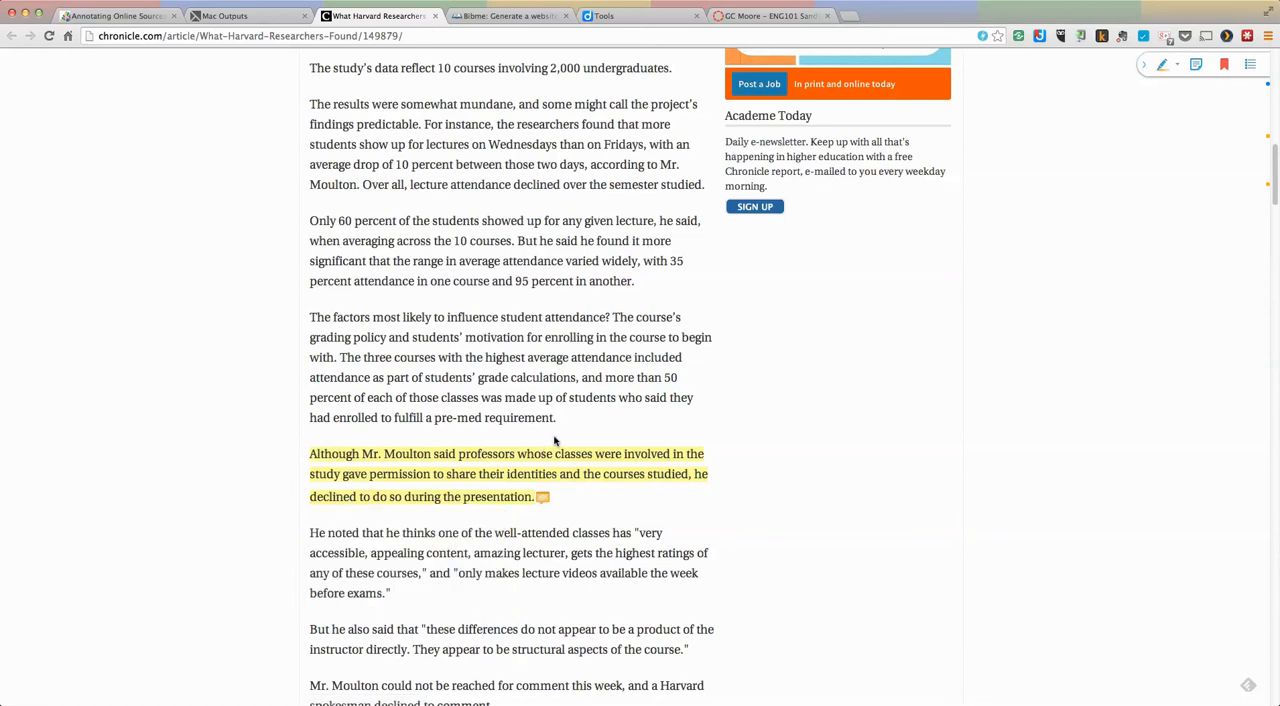
Step: Highlight the article title and save the sticky note "In this area students should write their summary of the article." on it
scroll(555, 440, down, 5)
scroll(569, 412, up, 6)
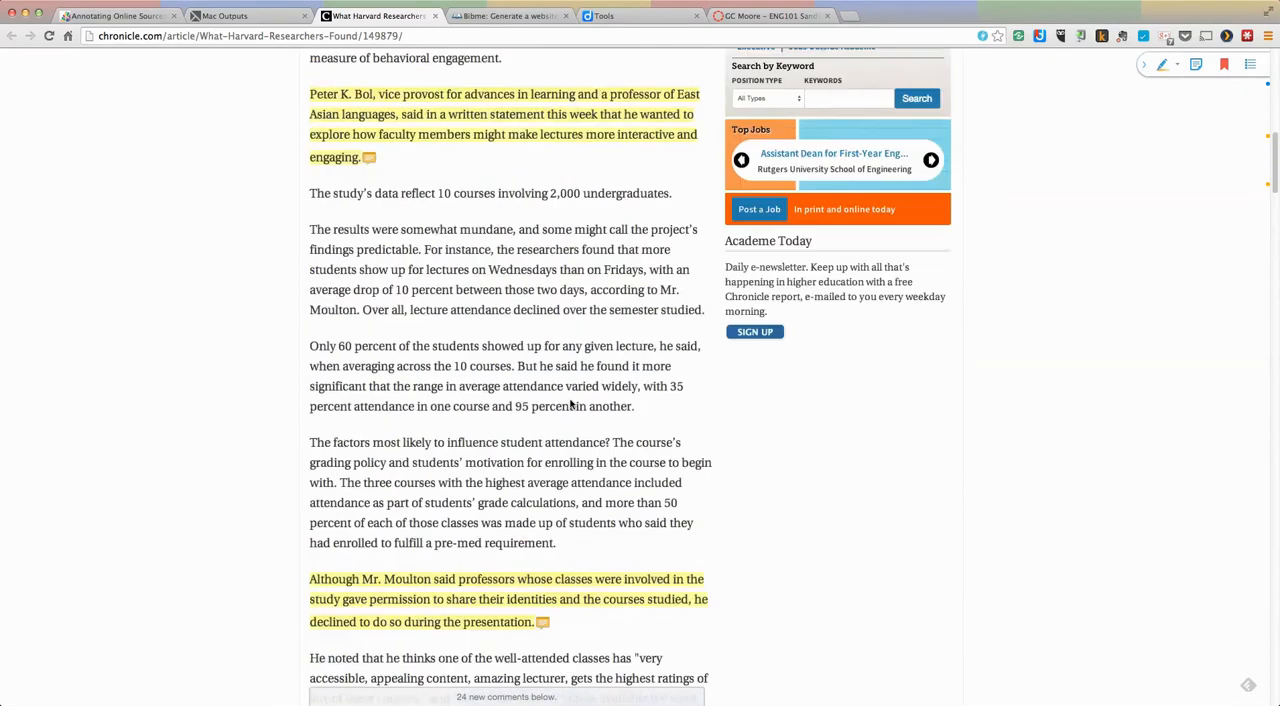
scroll(569, 402, up, 15)
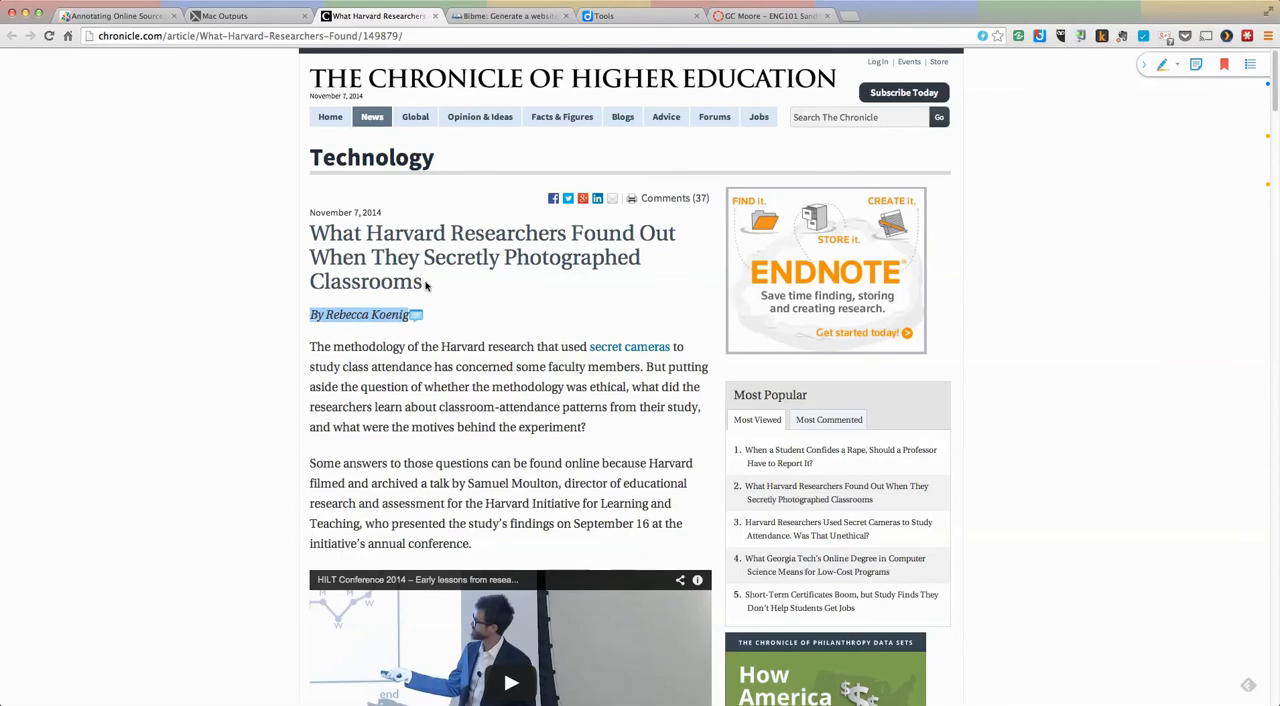
drag(424, 285, 311, 232)
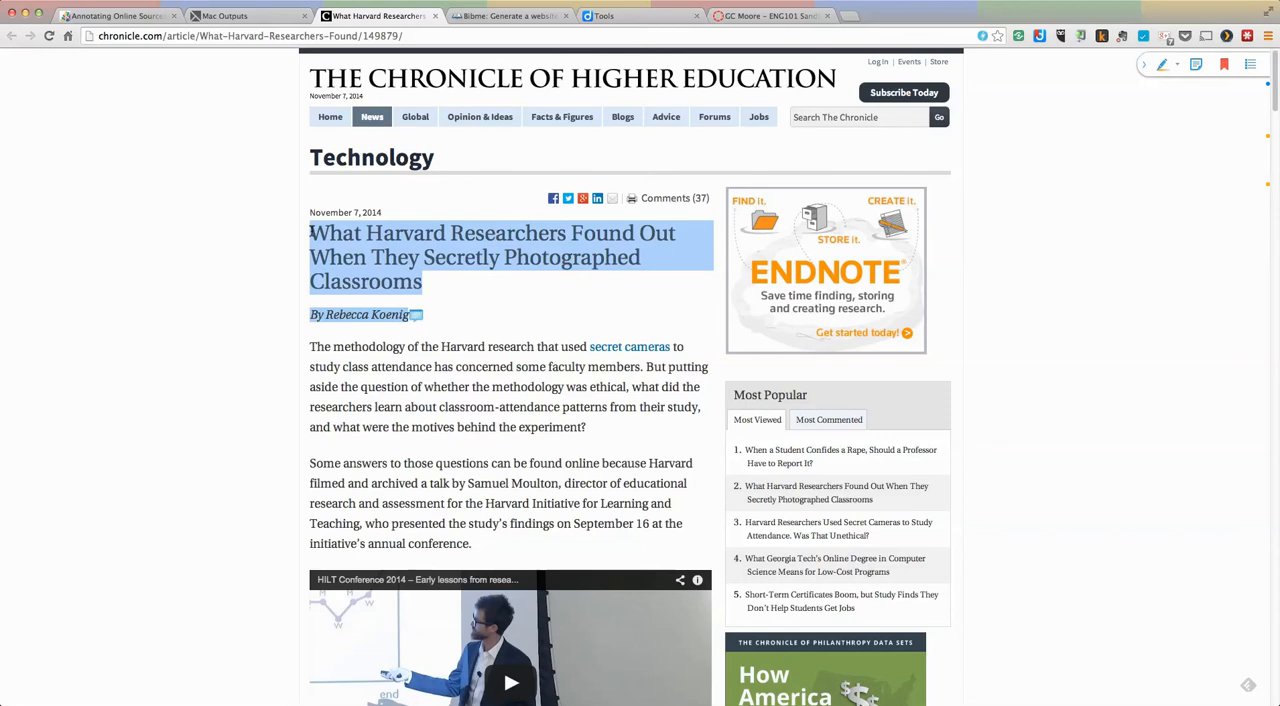
click(337, 212)
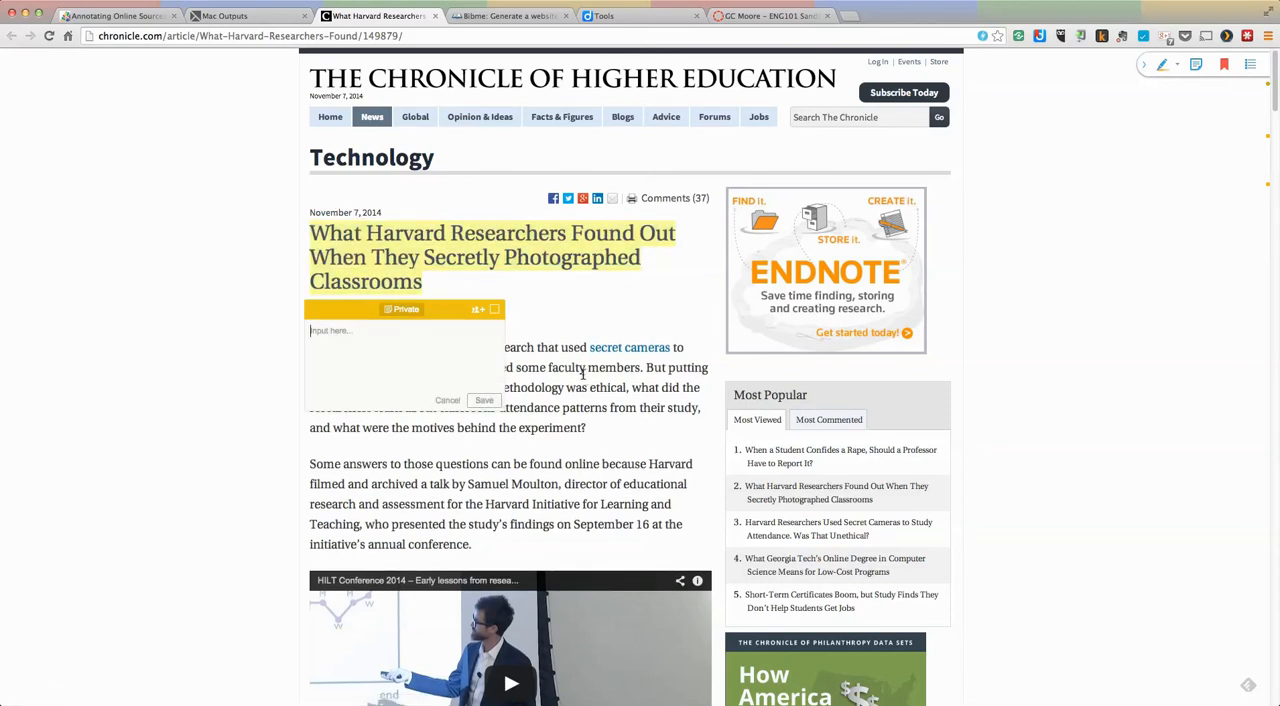
text(In this area students should write their summary of the article.)
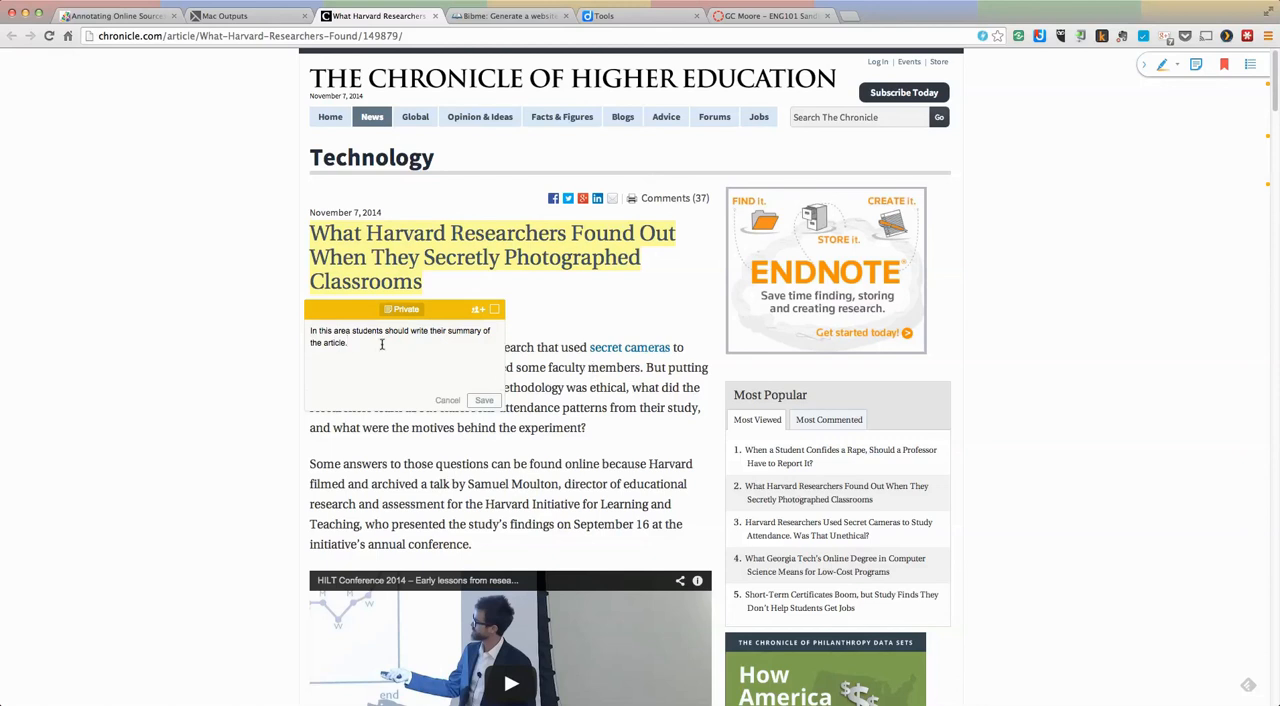
click(485, 401)
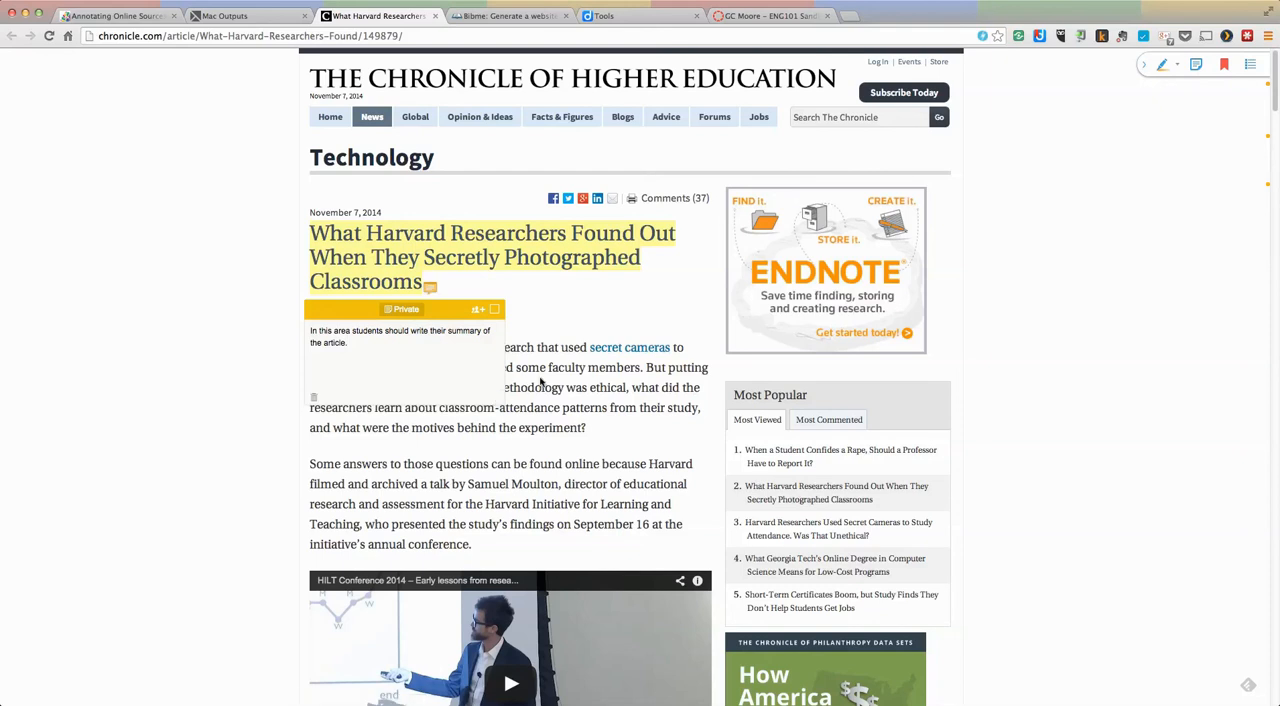
scroll(514, 324, down, 1)
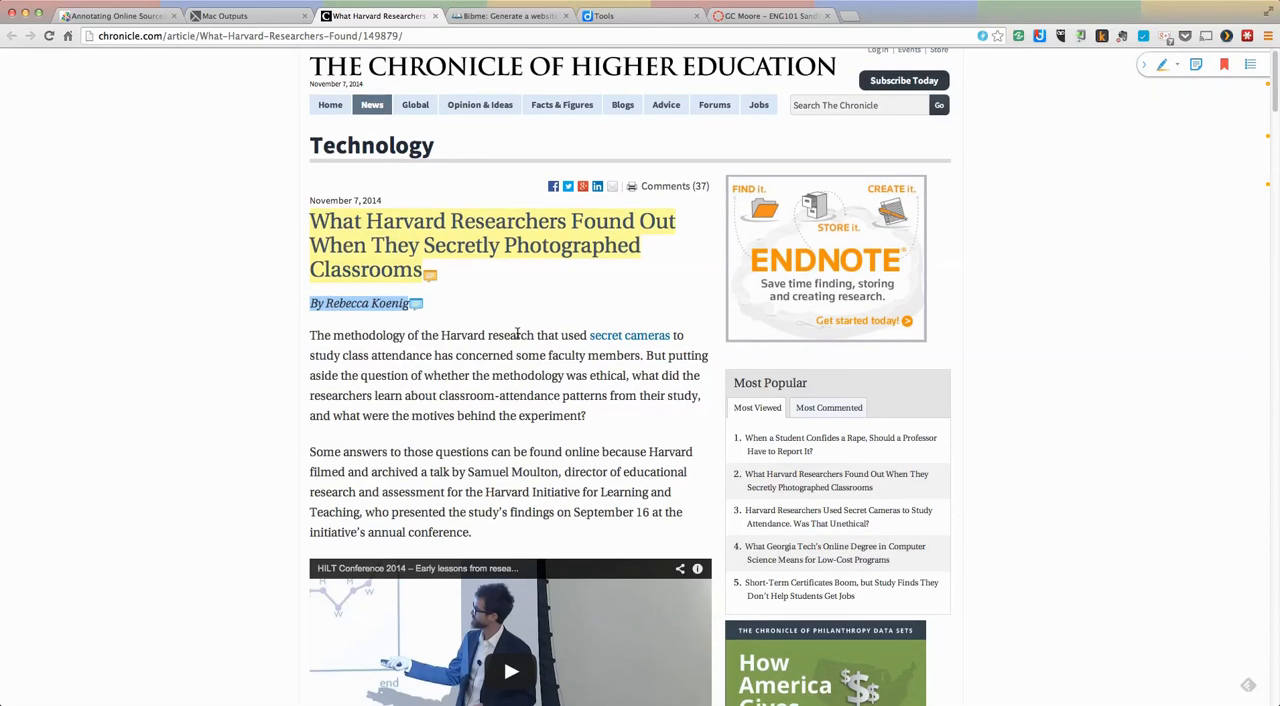
scroll(521, 339, down, 5)
scroll(512, 305, up, 5)
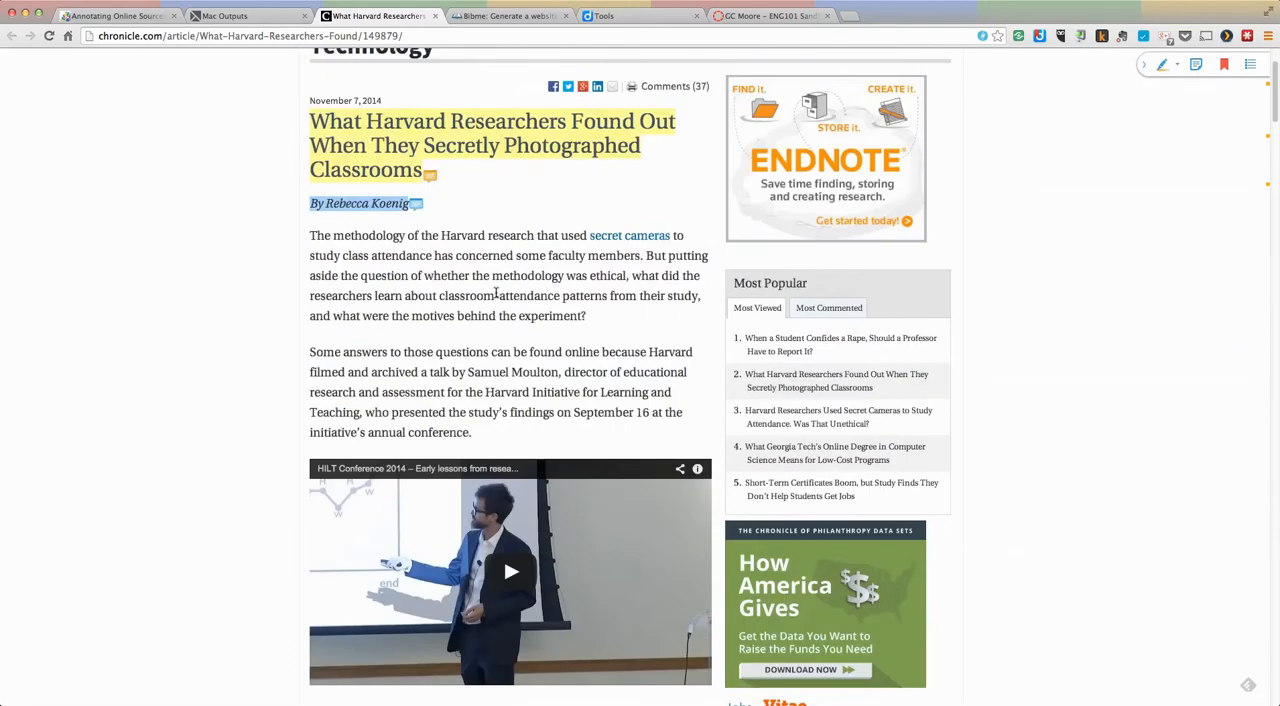
scroll(441, 292, down, 15)
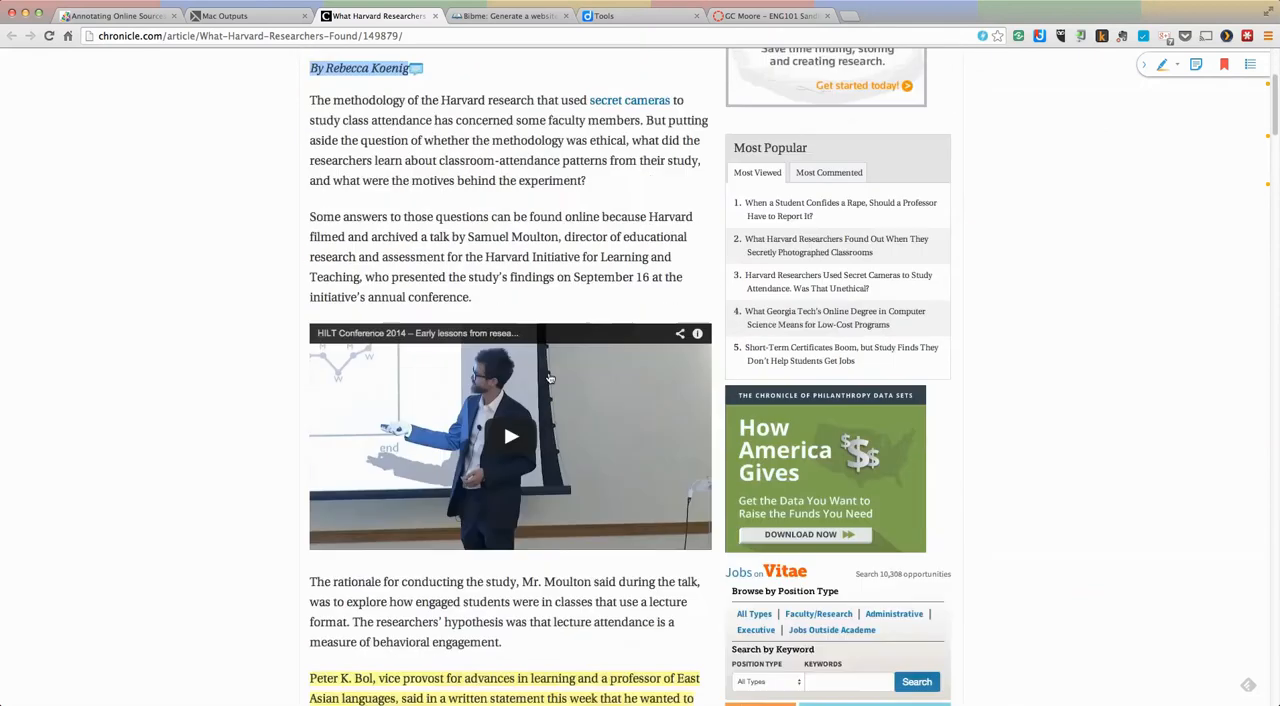
scroll(555, 388, down, 2)
scroll(548, 370, up, 17)
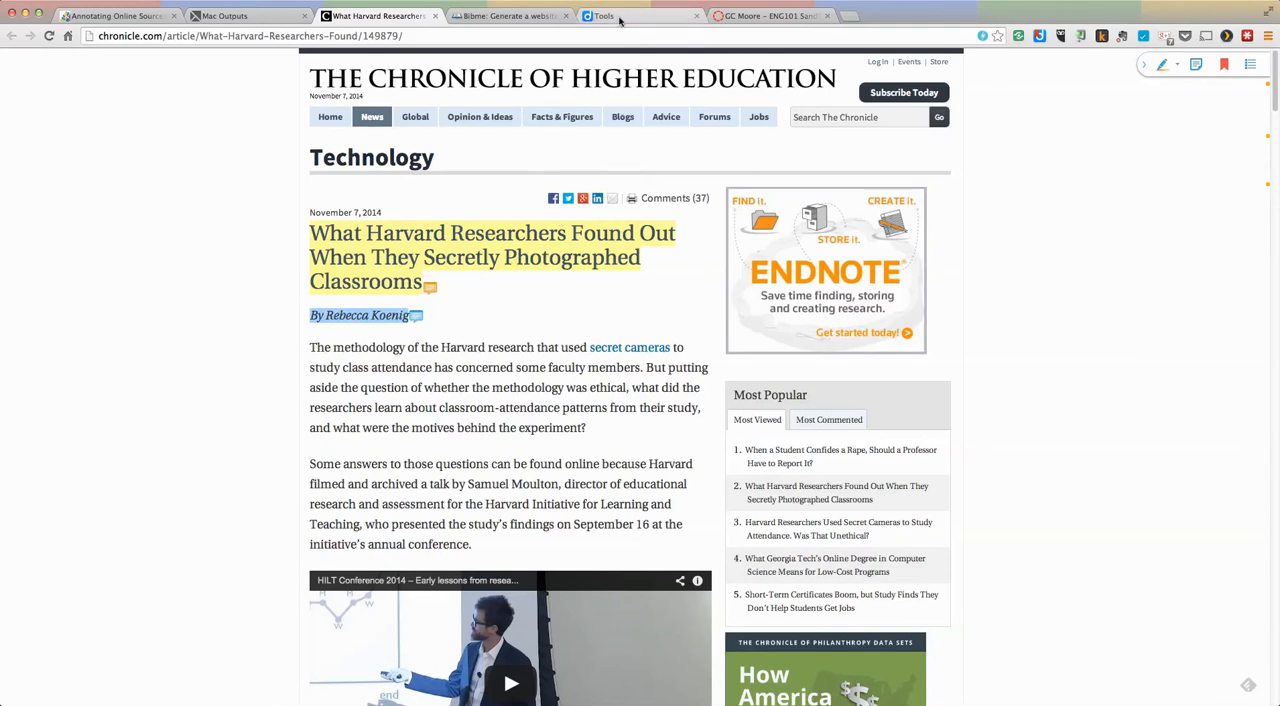
click(507, 16)
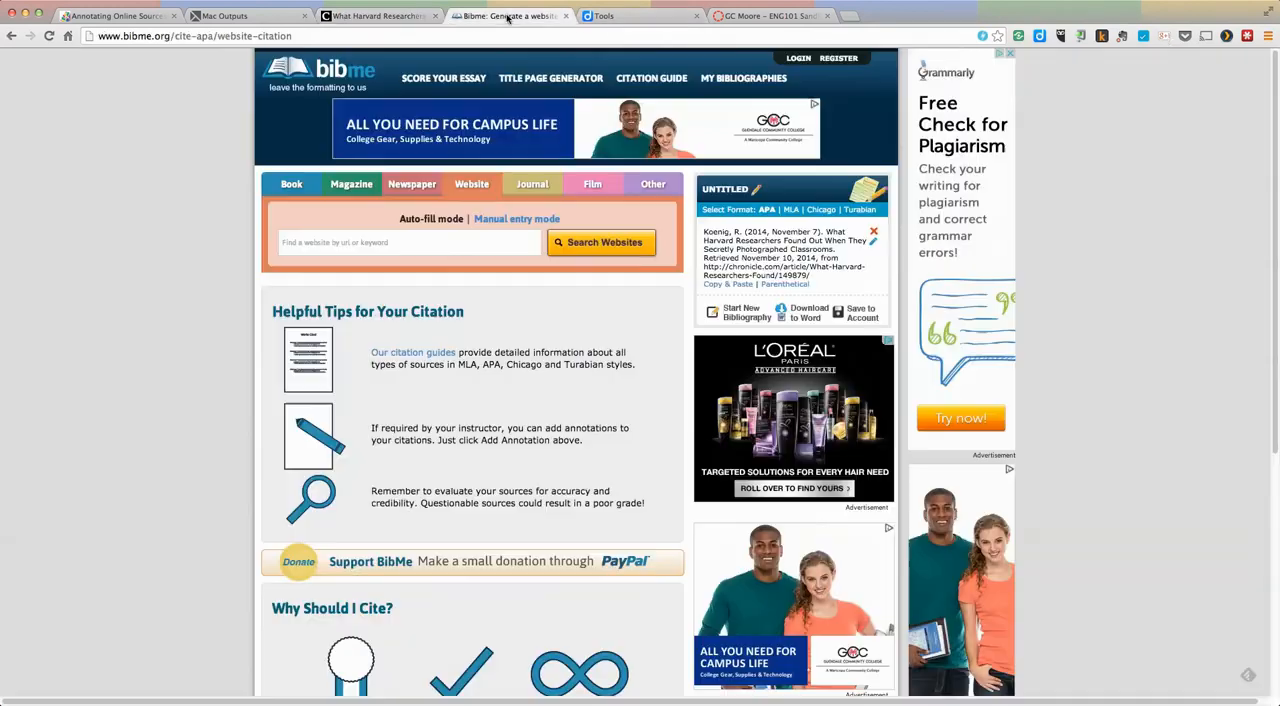
Step: Switch to Diigo, open the personal library and add the Harvard researchers article to the Research Project list
click(612, 17)
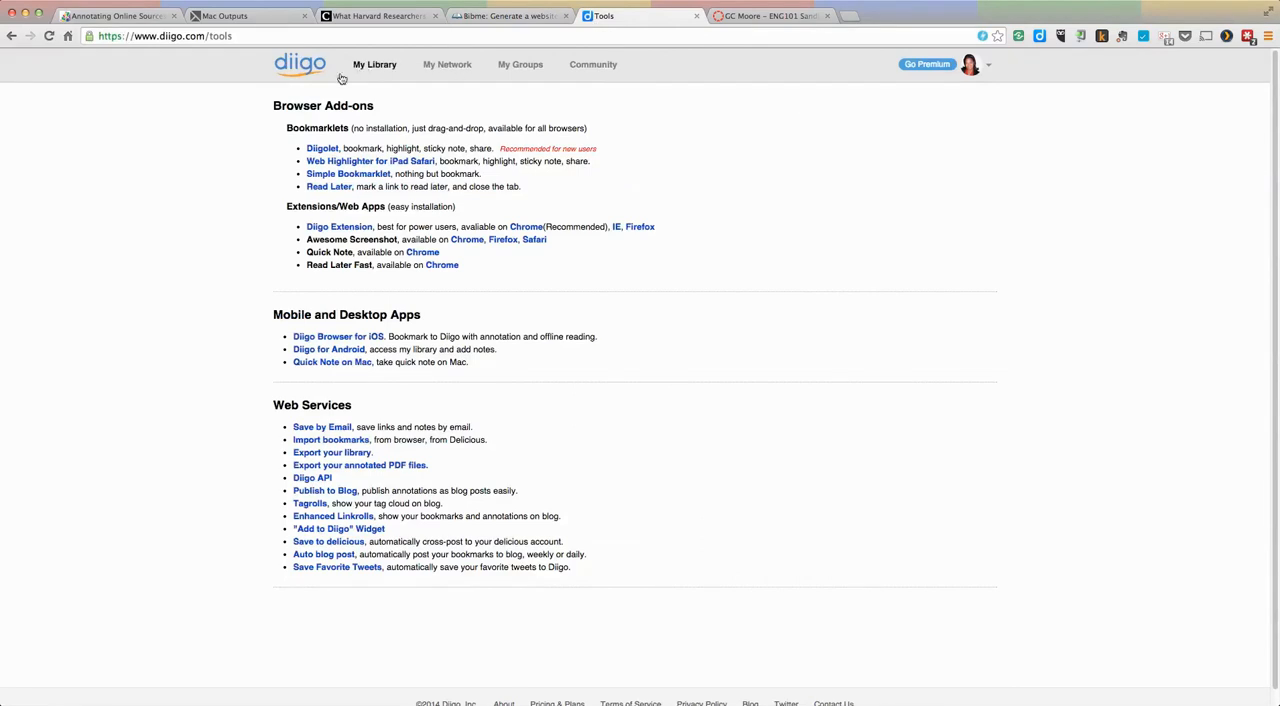
click(376, 68)
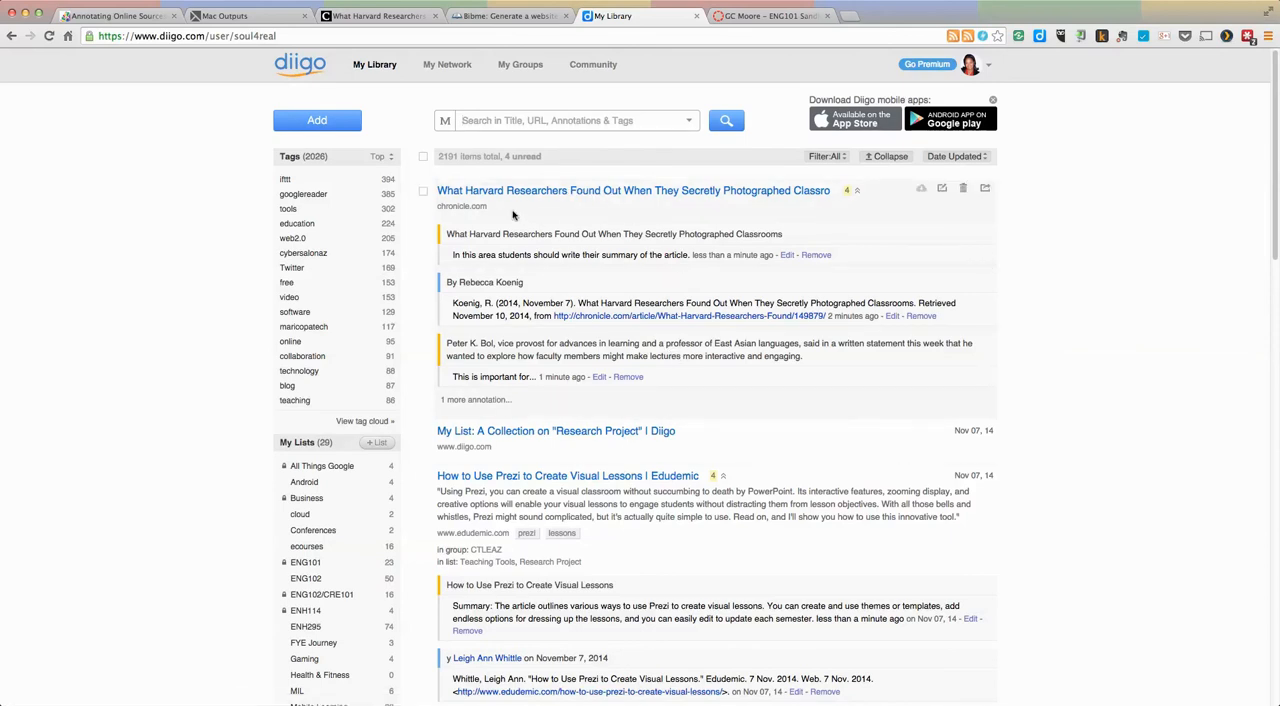
click(423, 191)
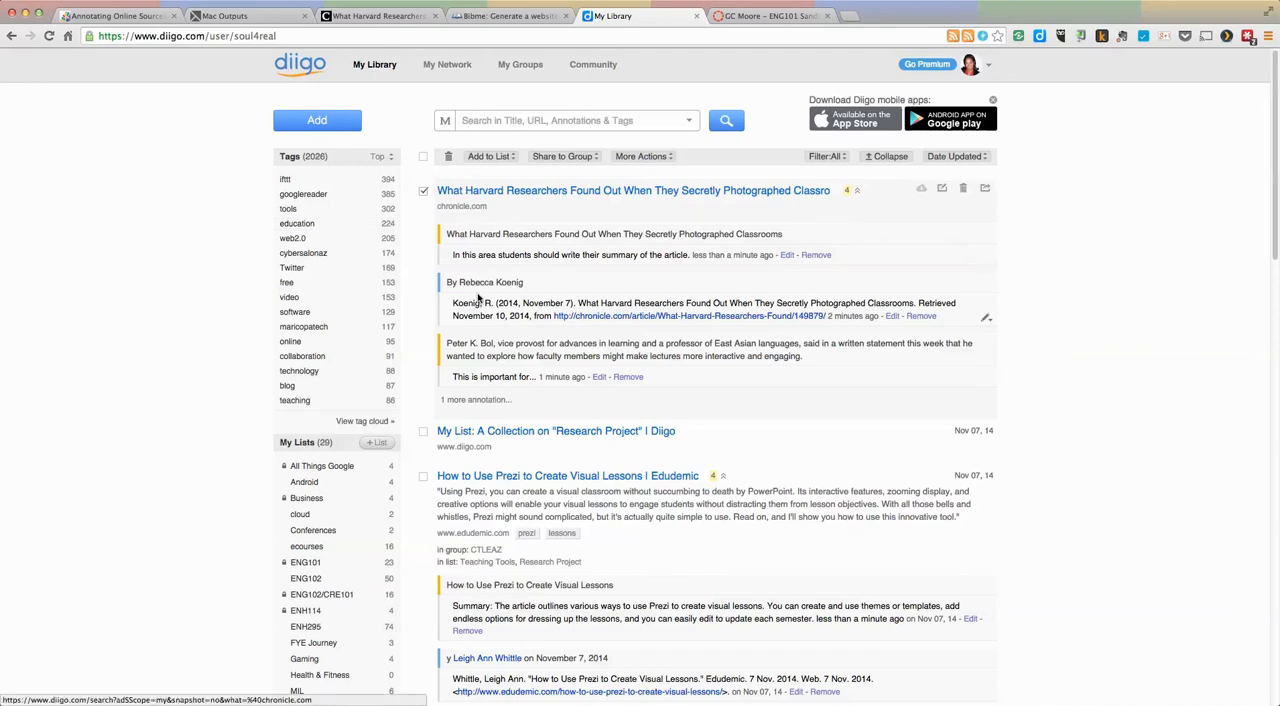
click(511, 158)
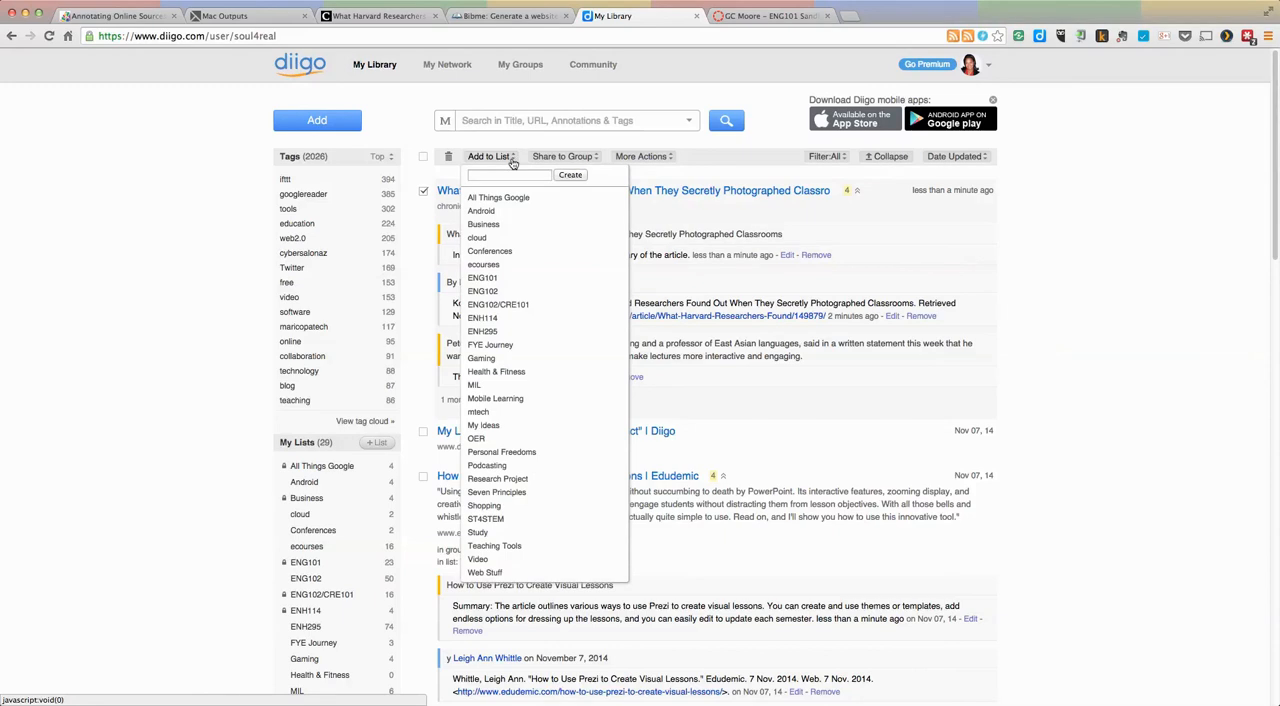
click(510, 479)
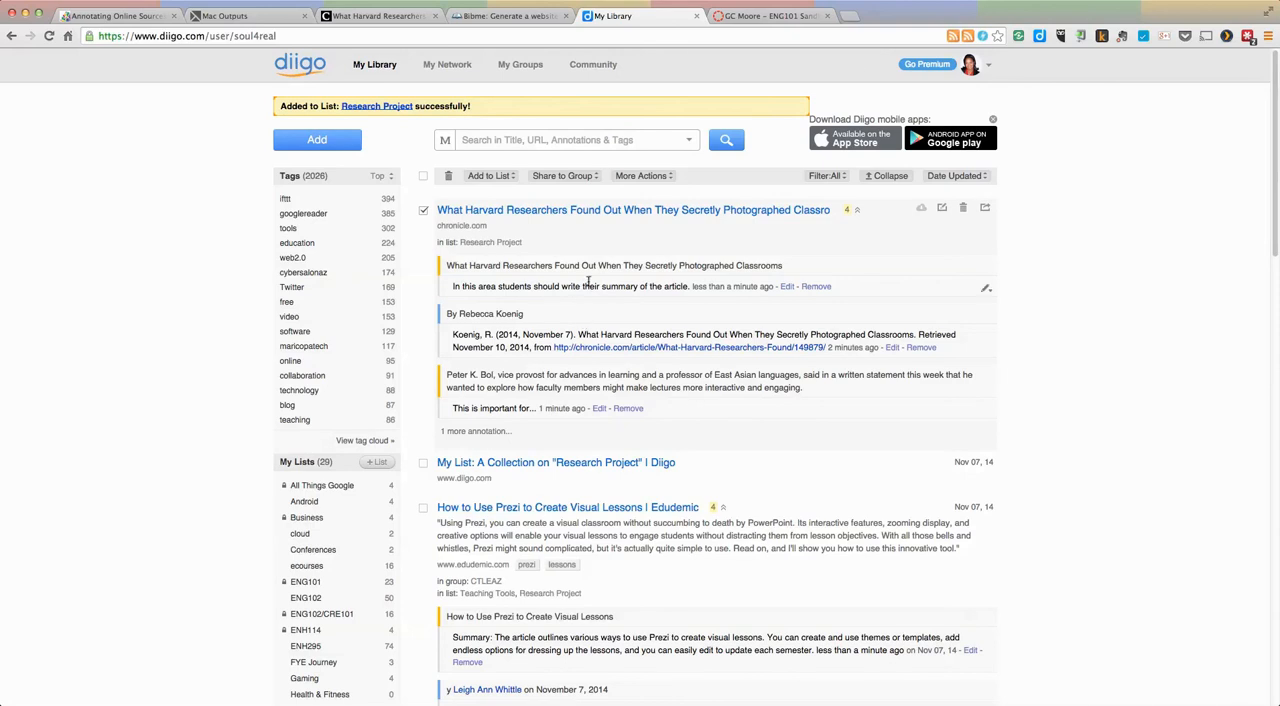
Step: Open the Research Project list and expand the annotations of both the Harvard researchers and the Prezi articles
scroll(591, 285, down, 5)
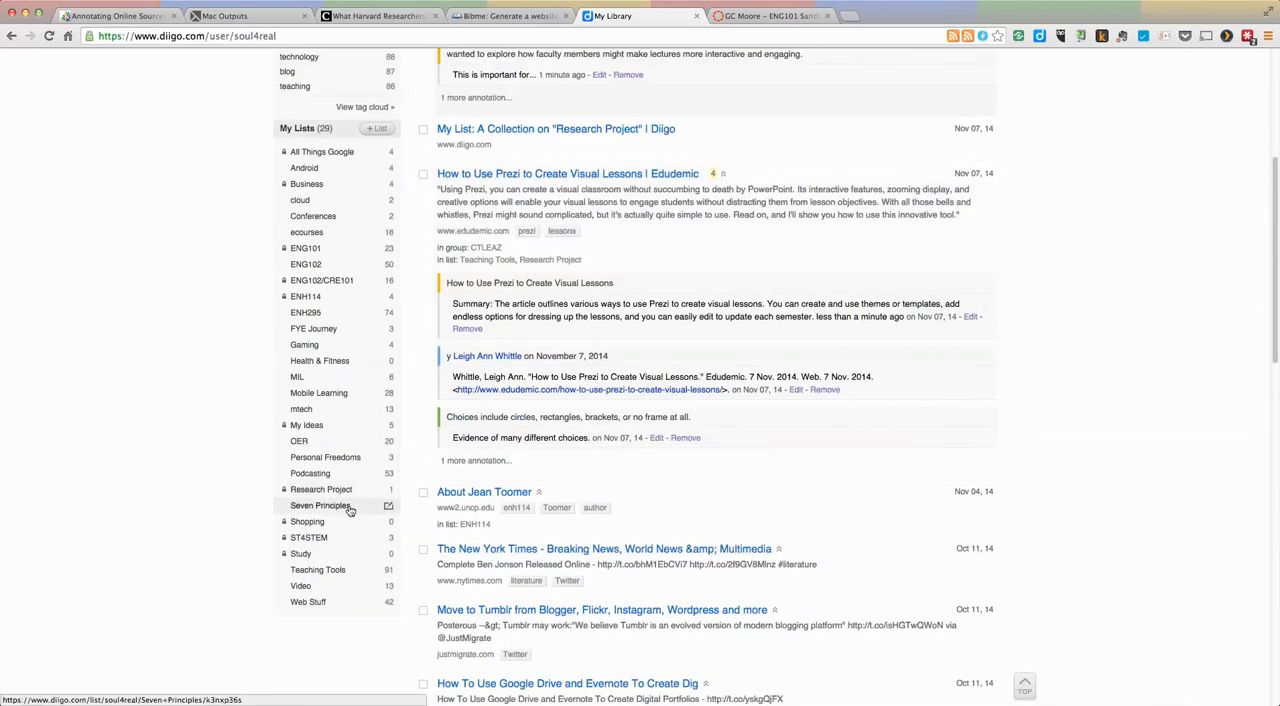
click(318, 489)
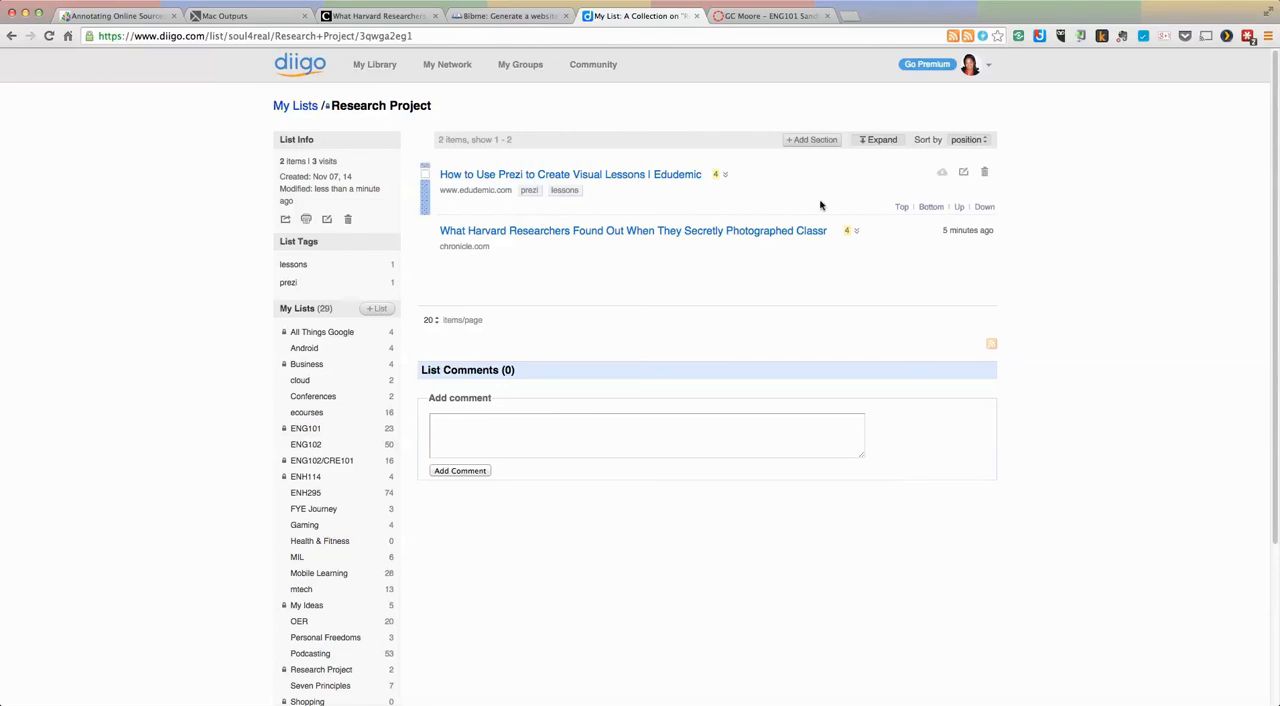
click(855, 231)
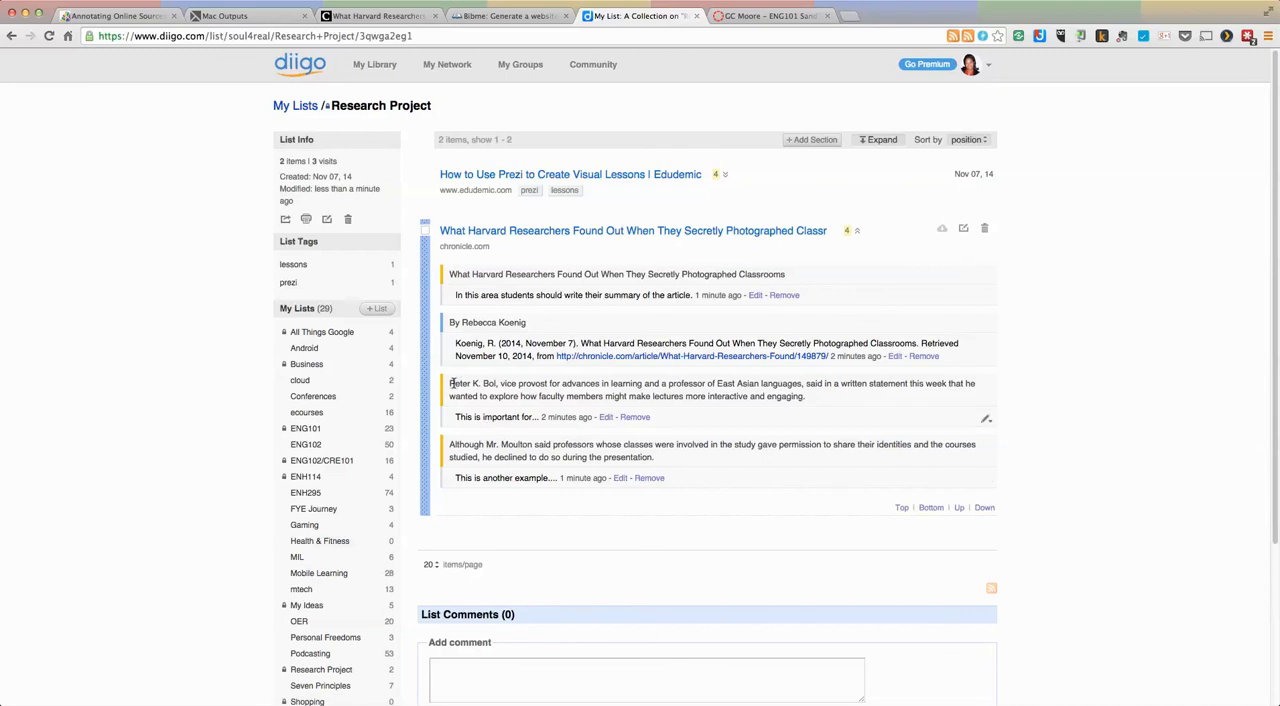
drag(456, 417, 517, 419)
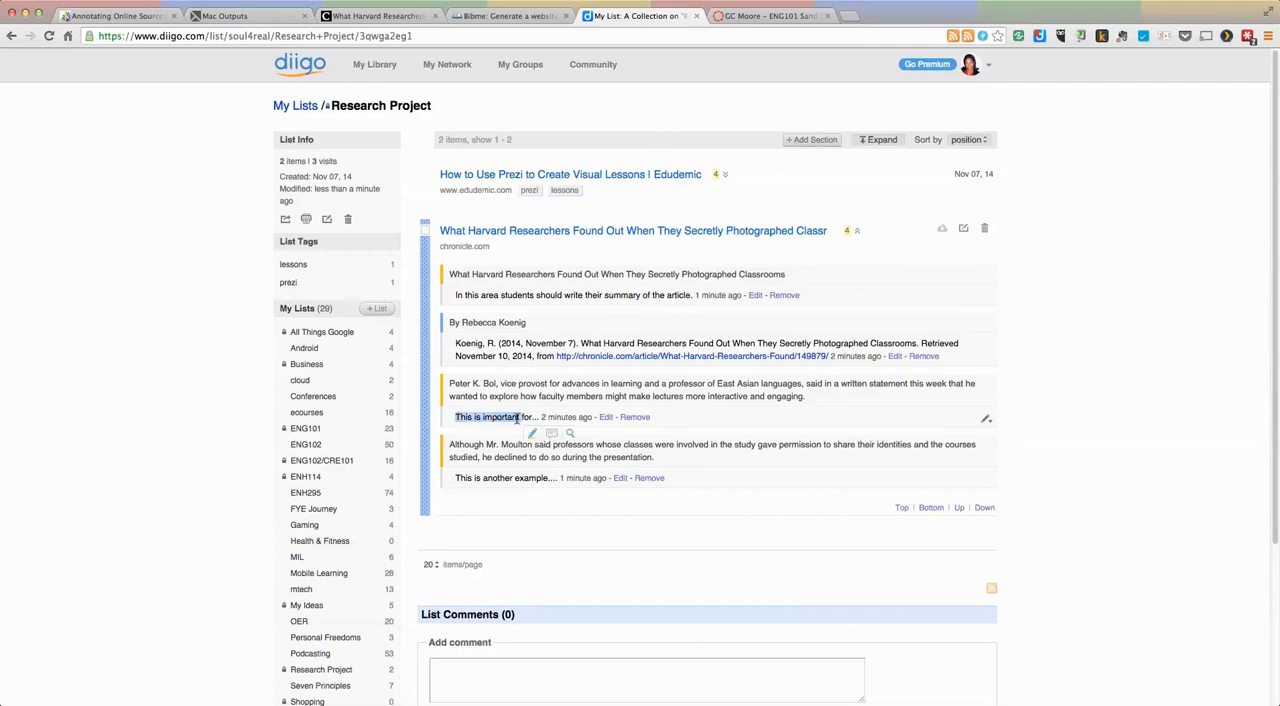
click(520, 395)
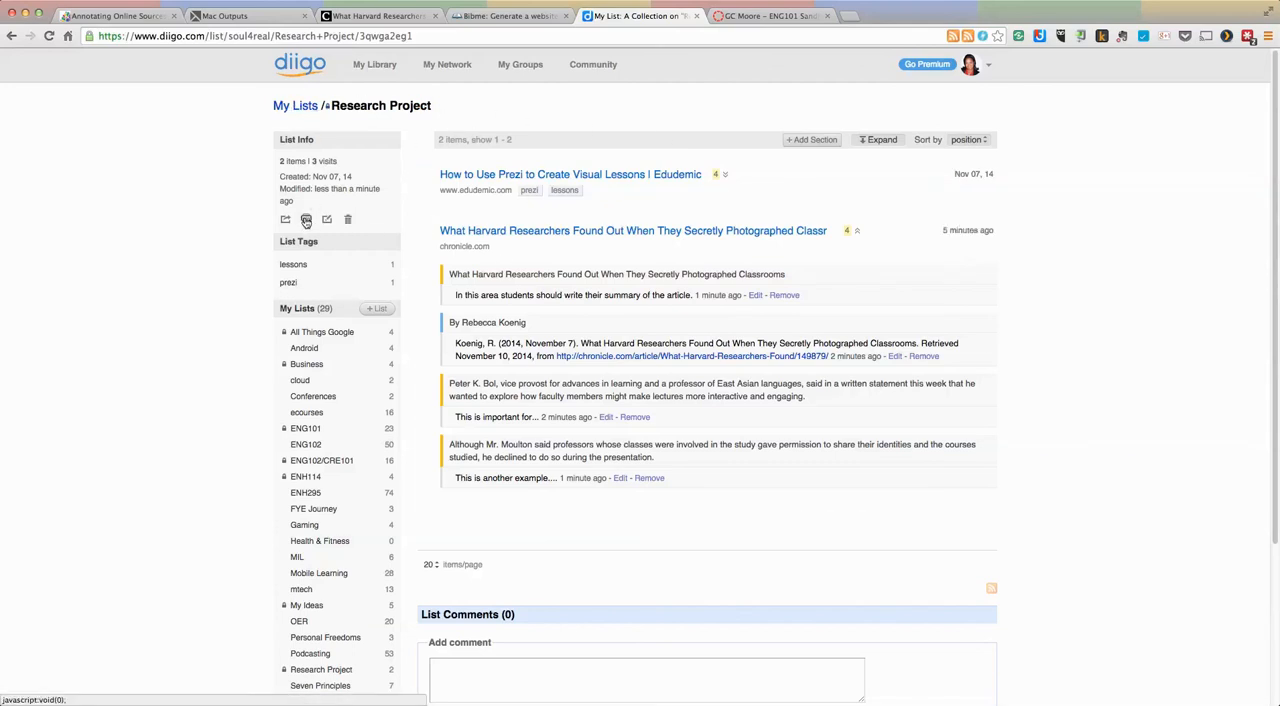
click(725, 174)
scroll(795, 207, down, 5)
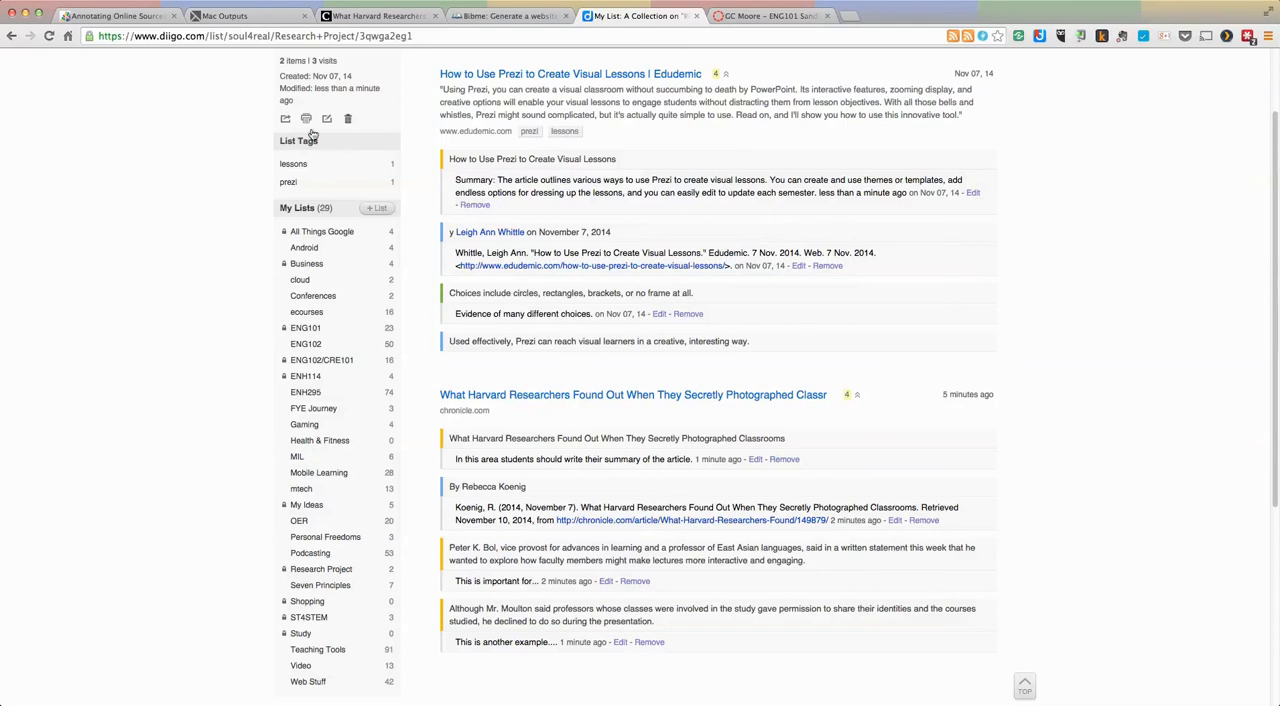
Step: Generate the printable version of the Research Project list and review its summaries, citations and notes
click(307, 119)
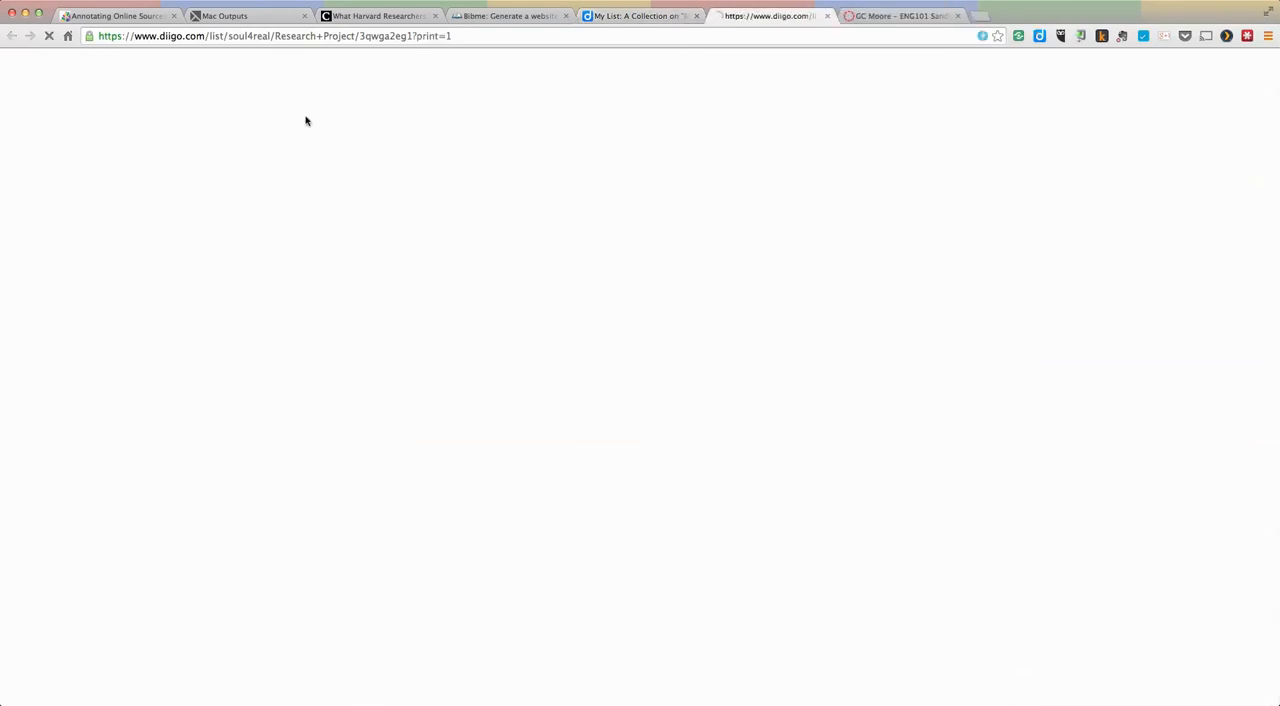
scroll(700, 268, down, 1)
scroll(737, 271, down, 1)
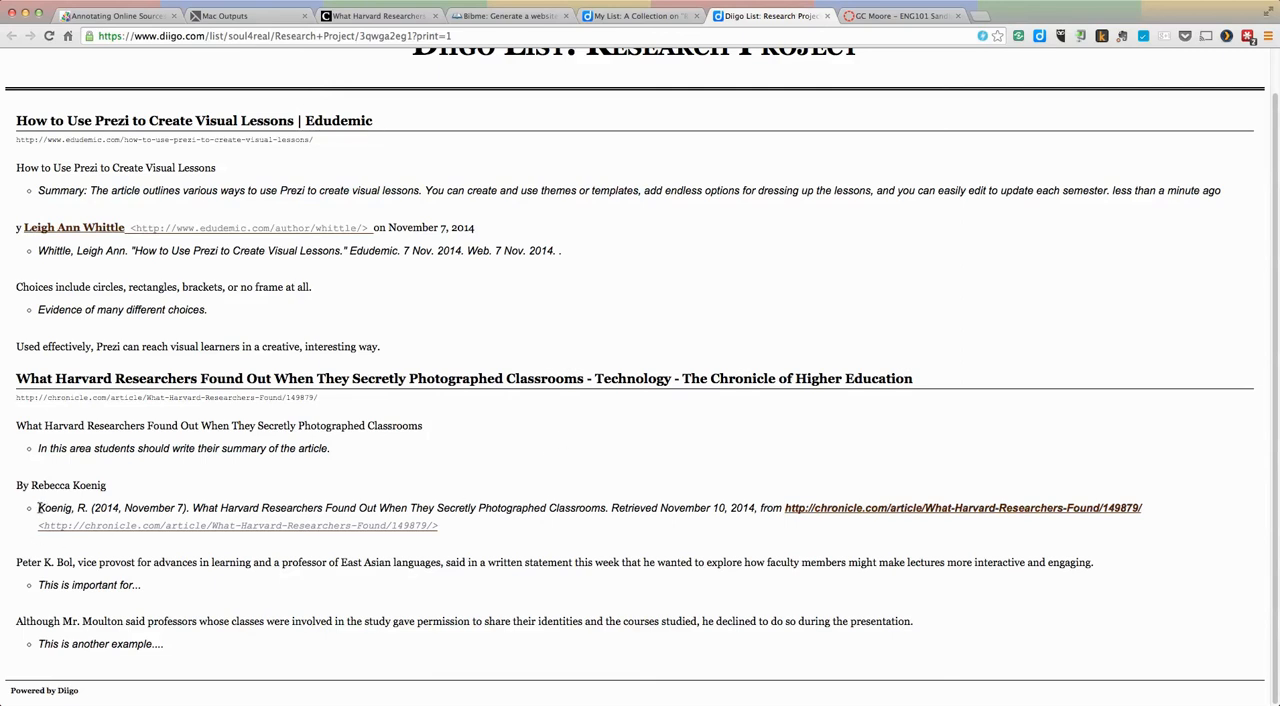
drag(40, 508, 435, 534)
drag(174, 648, 190, 346)
click(601, 278)
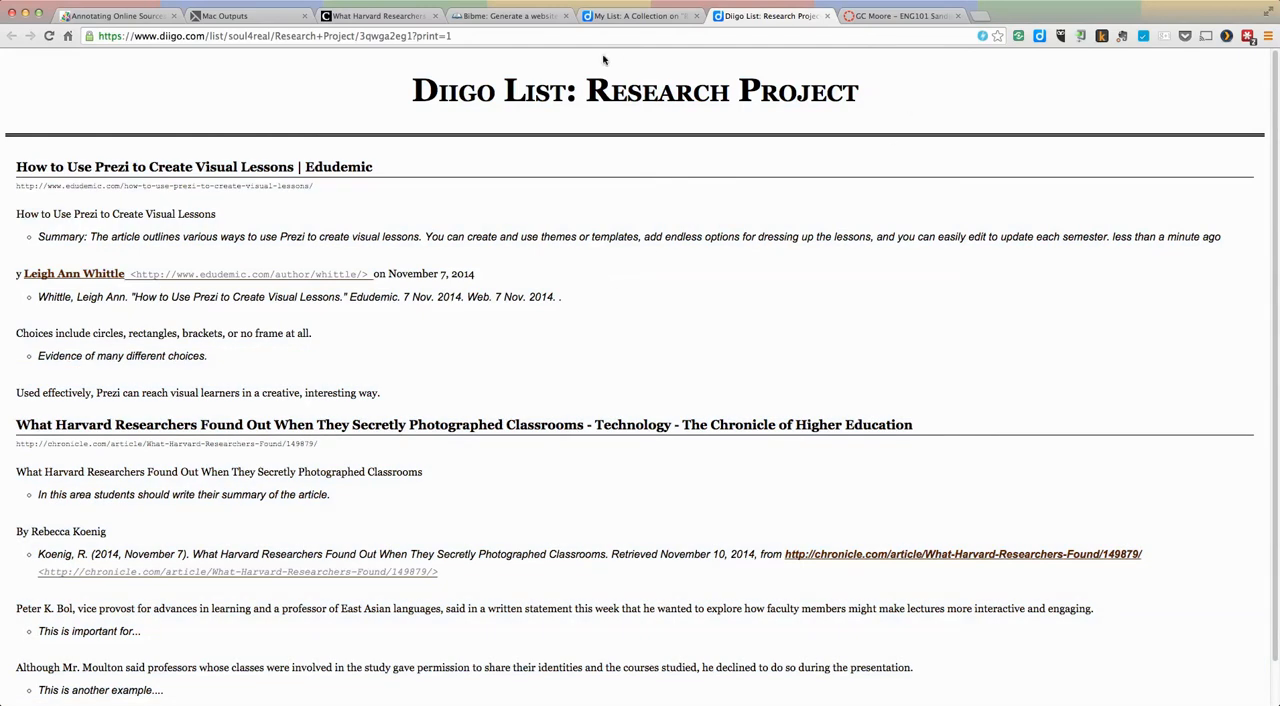
Step: Return to the blog post "Annotating Online Sources Using Diigo" and look over its assignment setup steps
click(122, 17)
scroll(763, 428, down, 3)
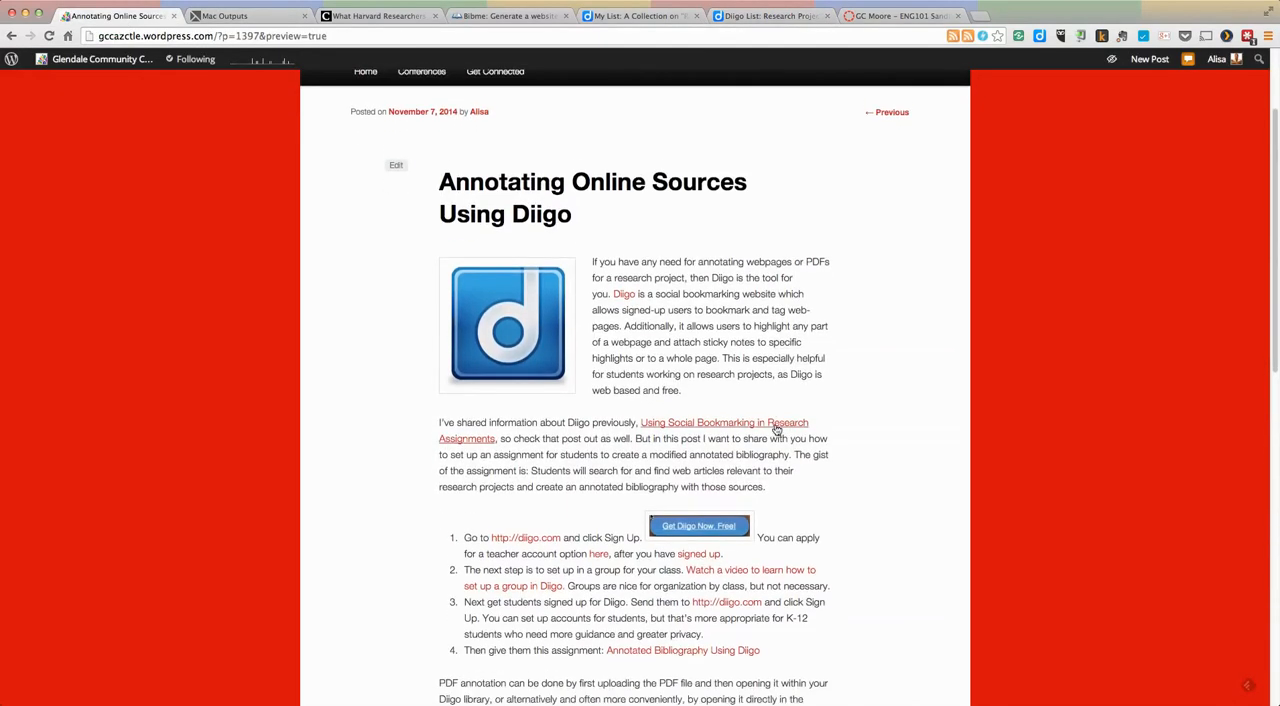
scroll(790, 430, down, 2)
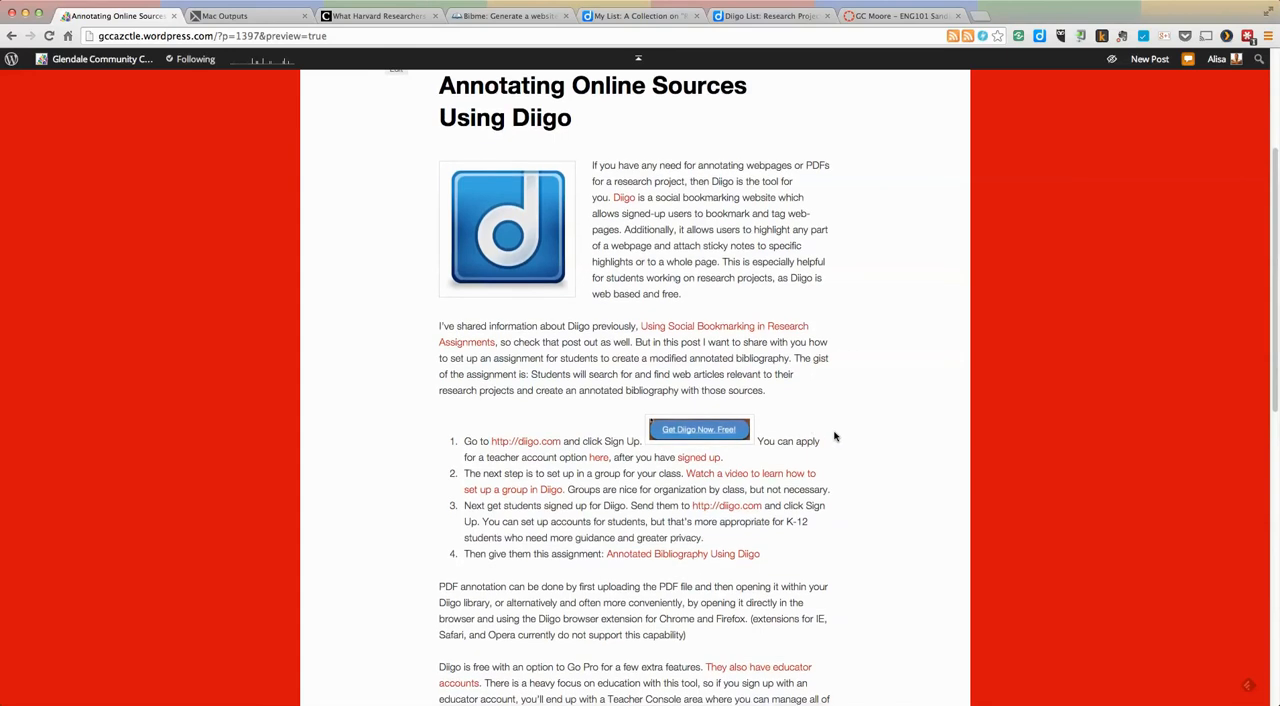
scroll(830, 436, down, 2)
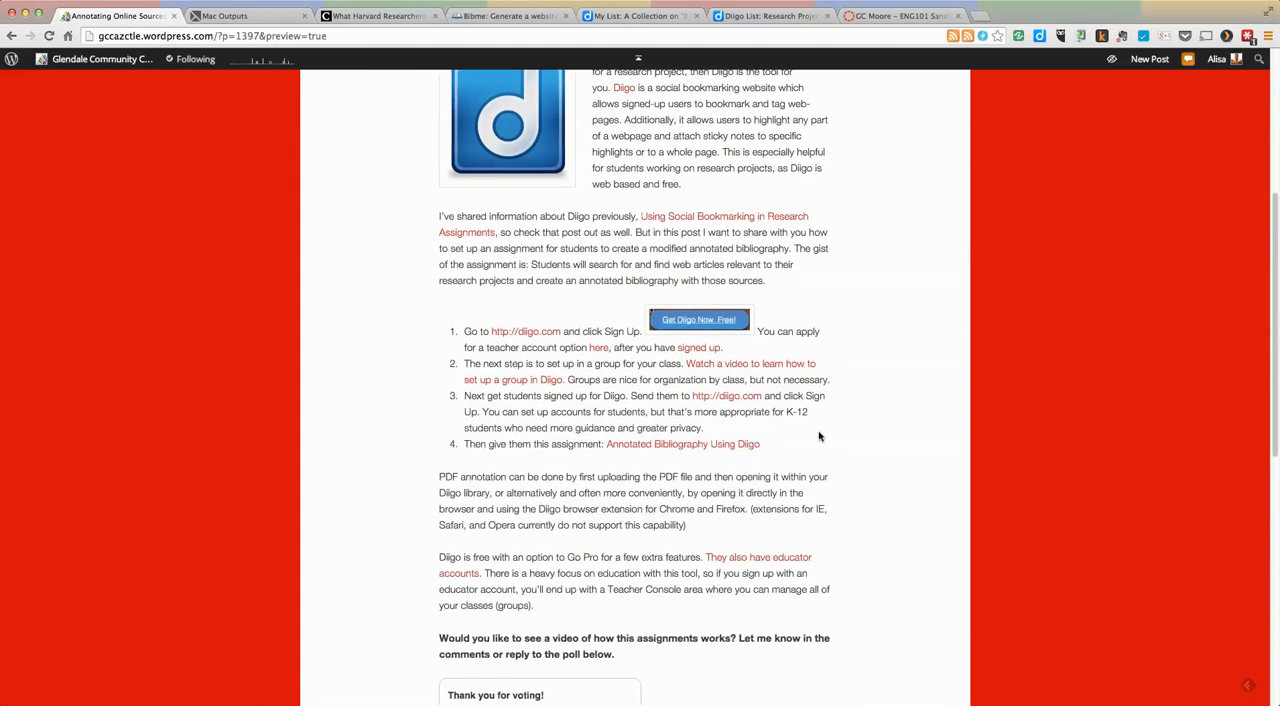
scroll(819, 436, up, 4)
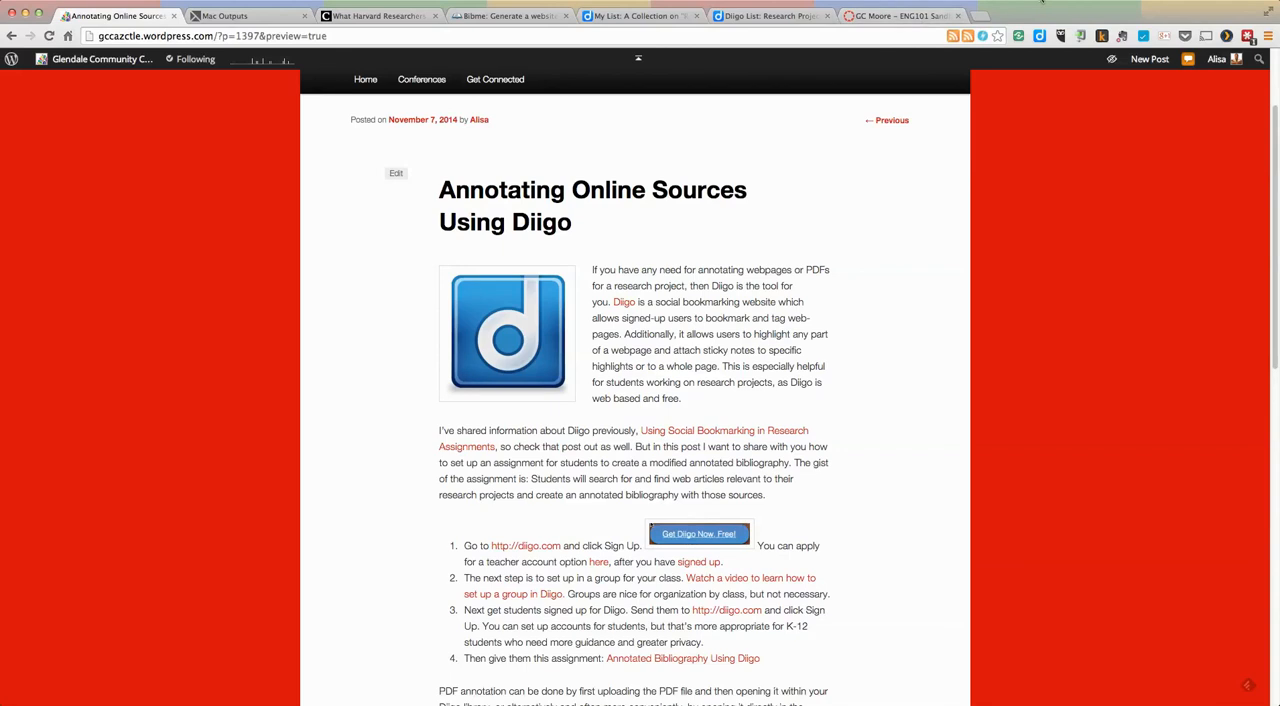
click(1052, 2)
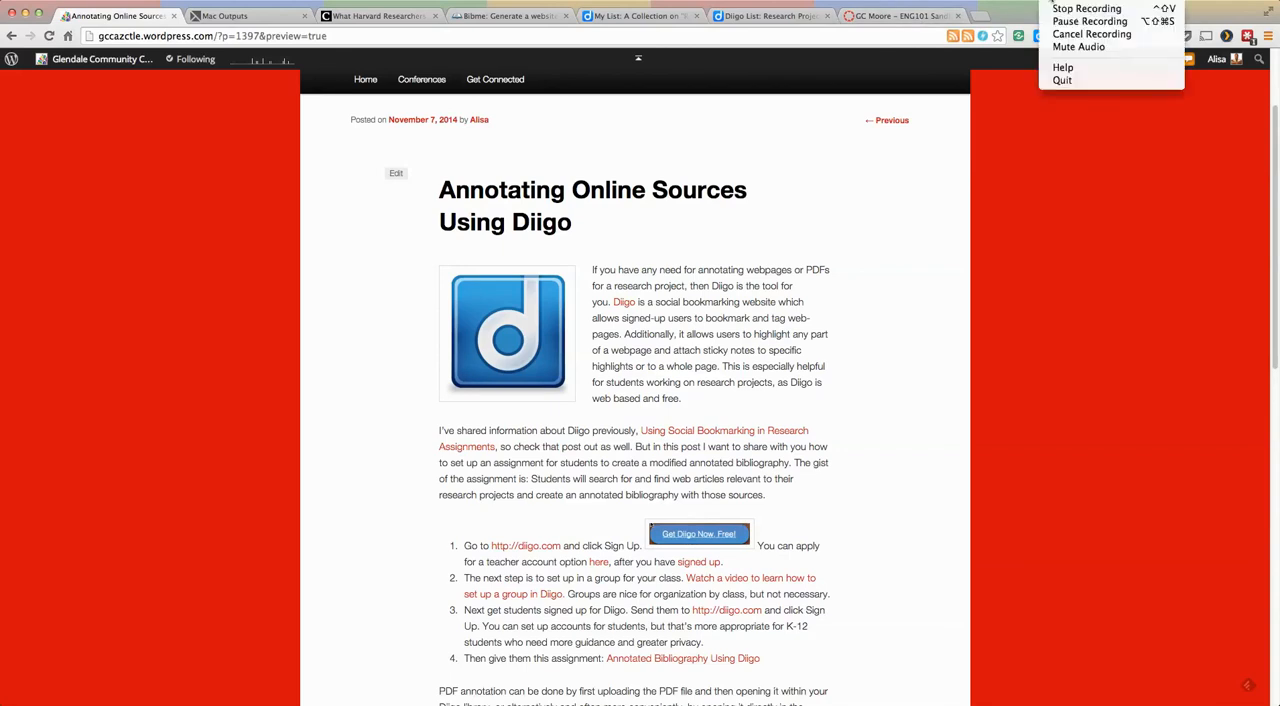